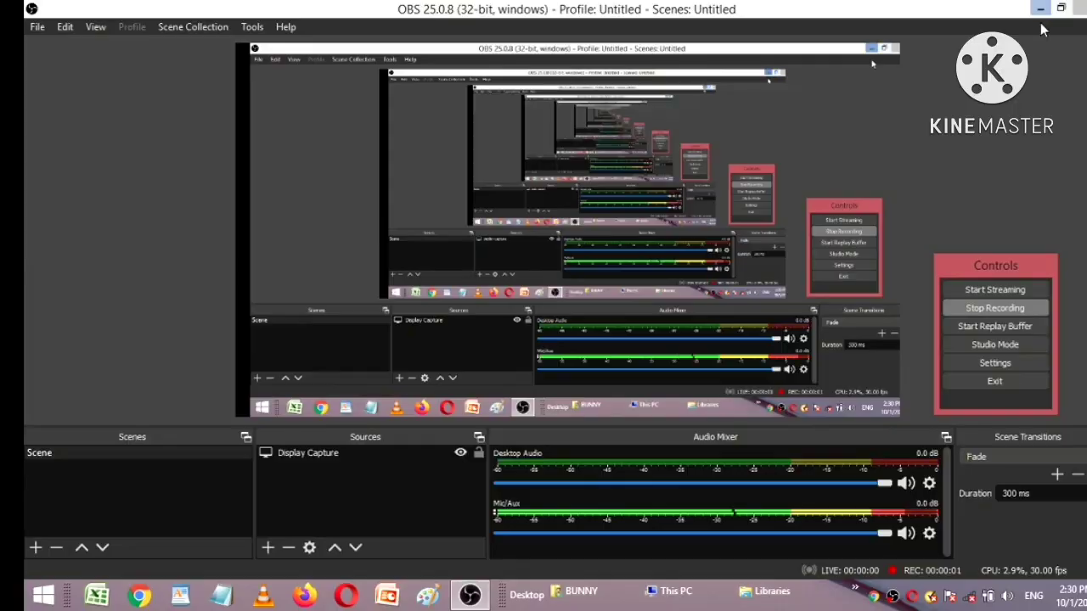
pyautogui.click(471, 593)
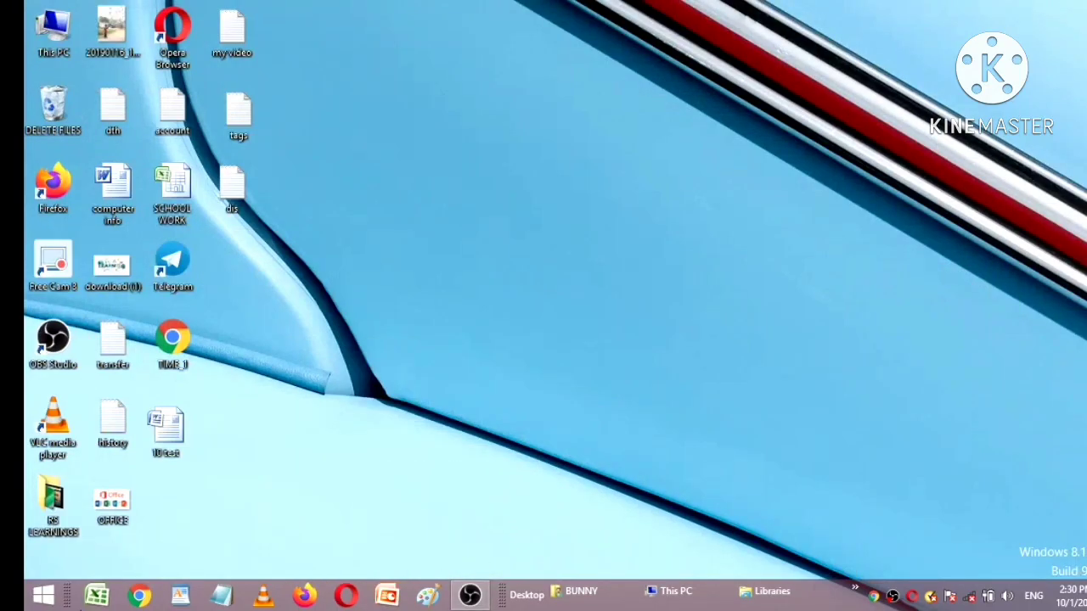
pyautogui.click(30, 604)
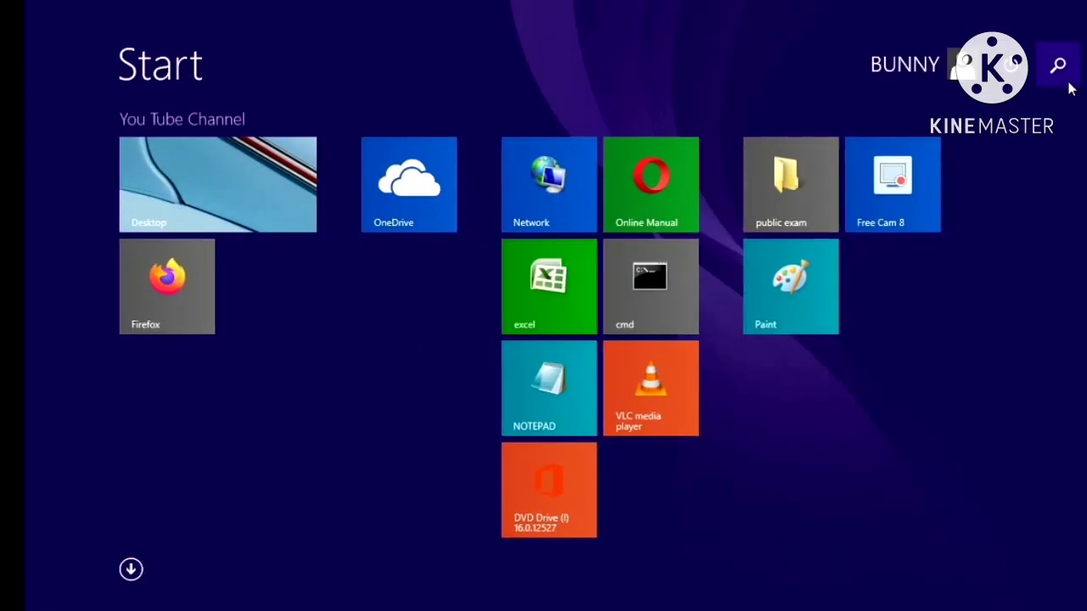
pyautogui.click(1058, 66)
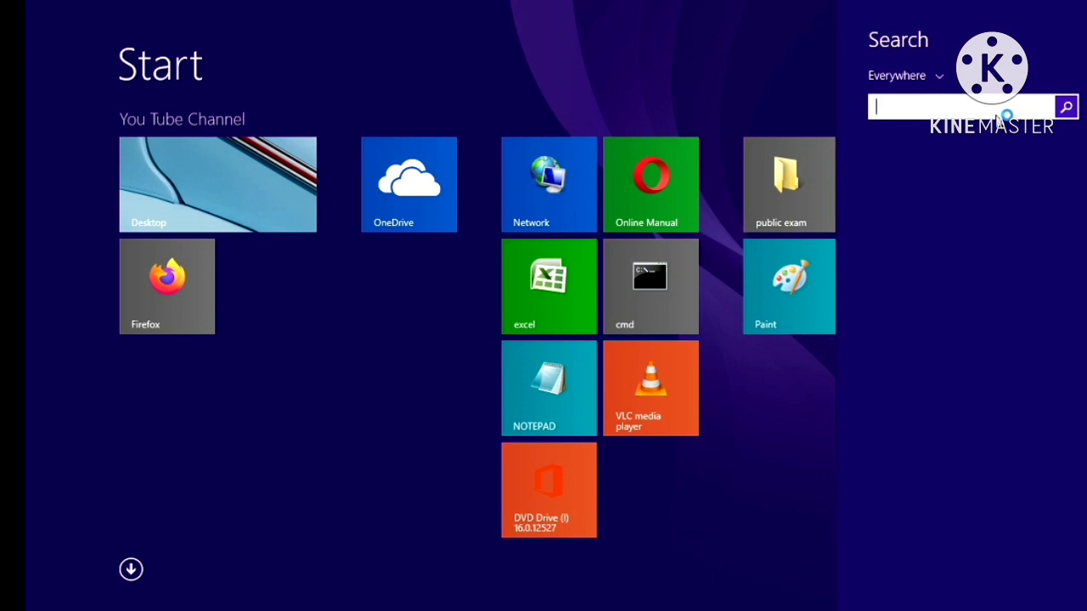
pyautogui.write('word')
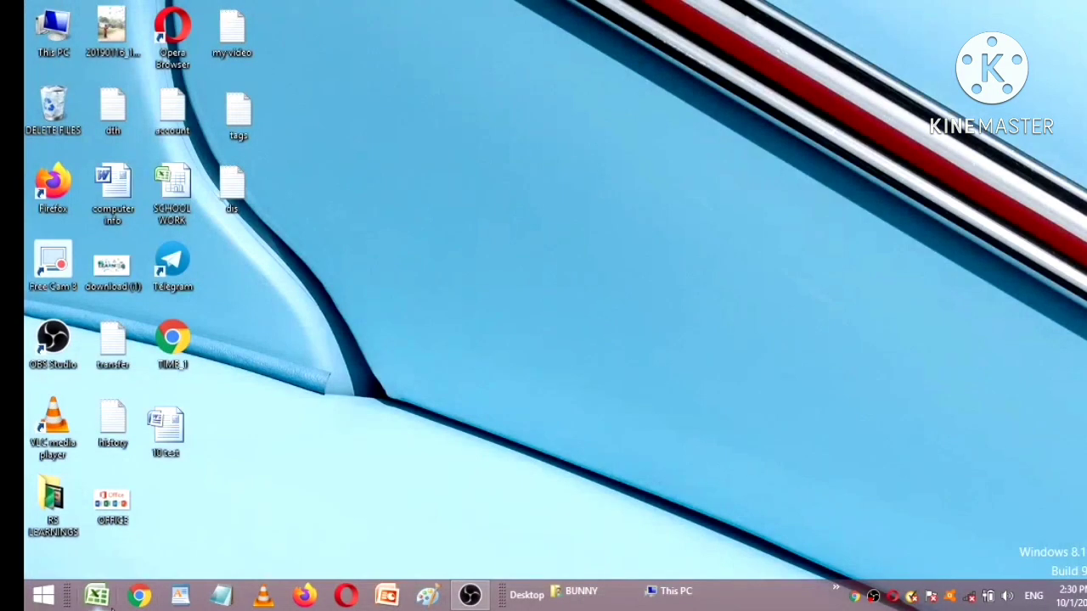
# - Open the "10 test" document from the desktop in Word and maximize its window
pyautogui.doubleClick(167, 433)
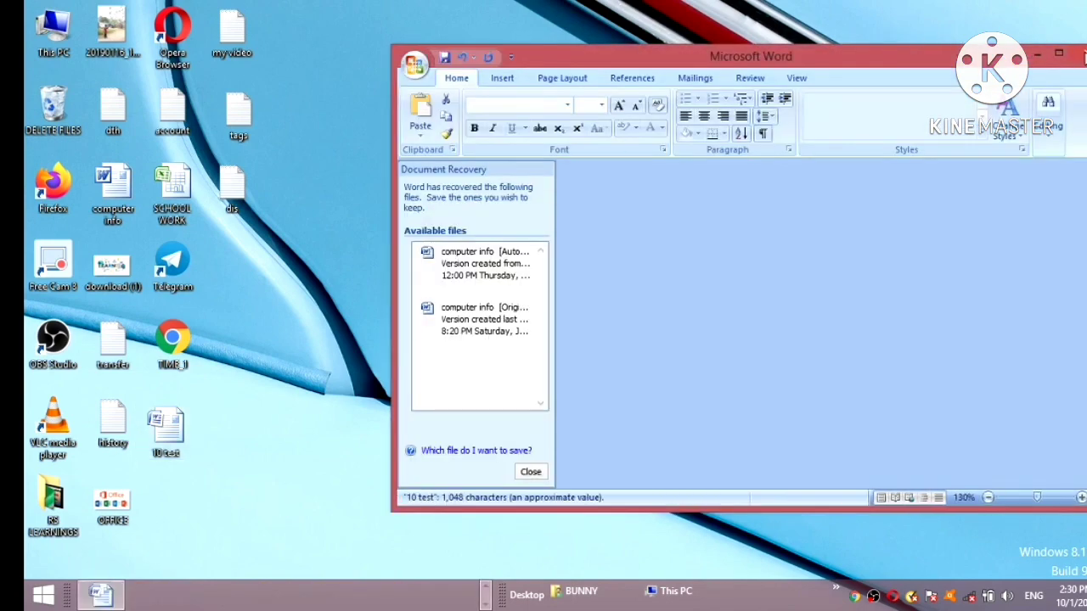
pyautogui.click(1059, 53)
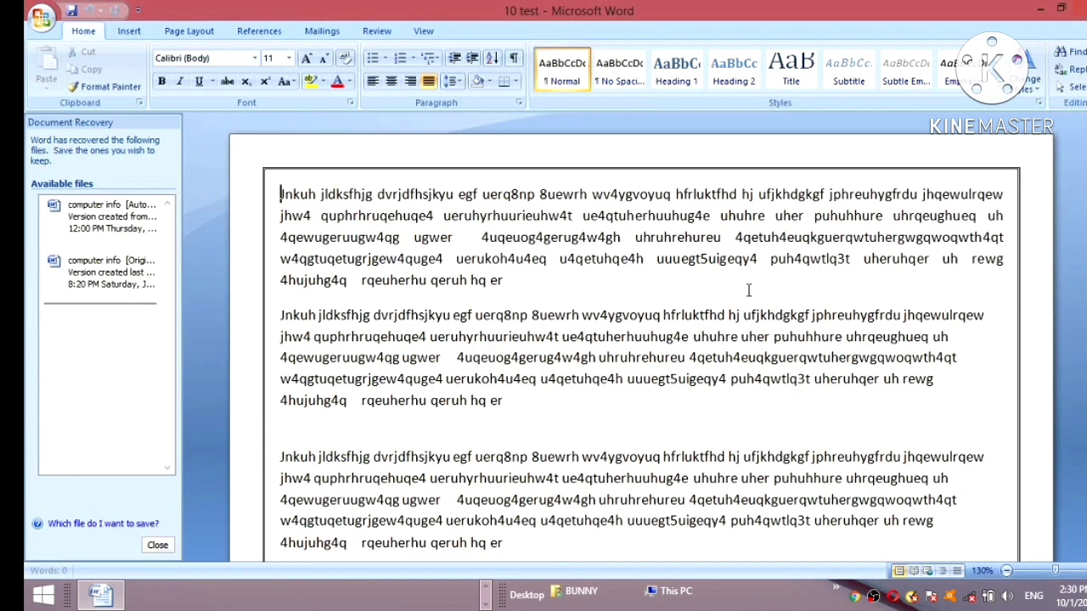
# - Delete all text from the document and close the Document Recovery pane, removing the recovered files
pyautogui.write('a')
pyautogui.press('Delete')
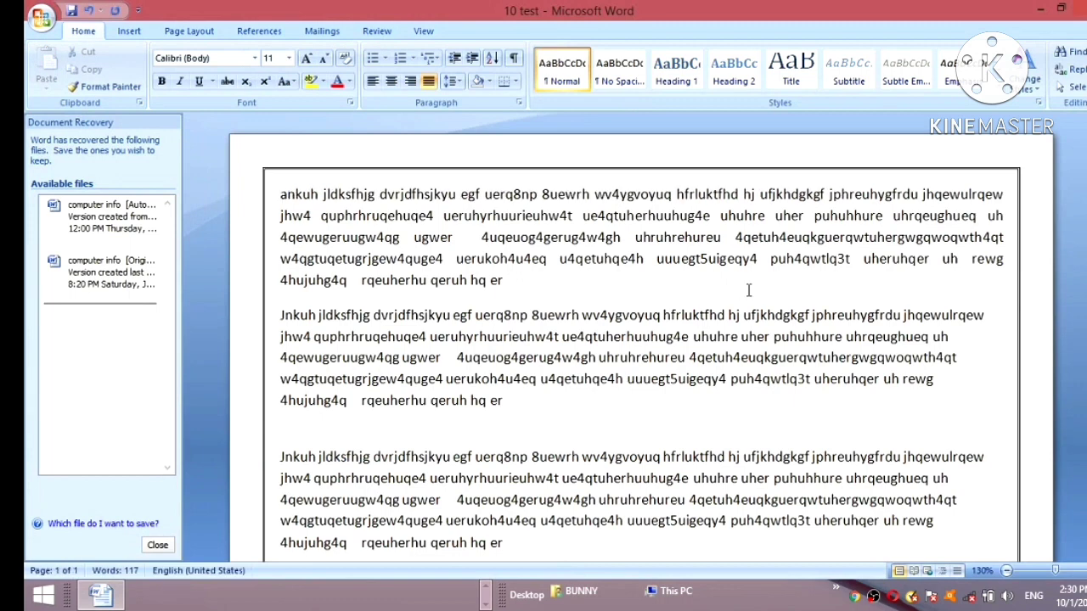
pyautogui.hotkey('ctrl', 'a')
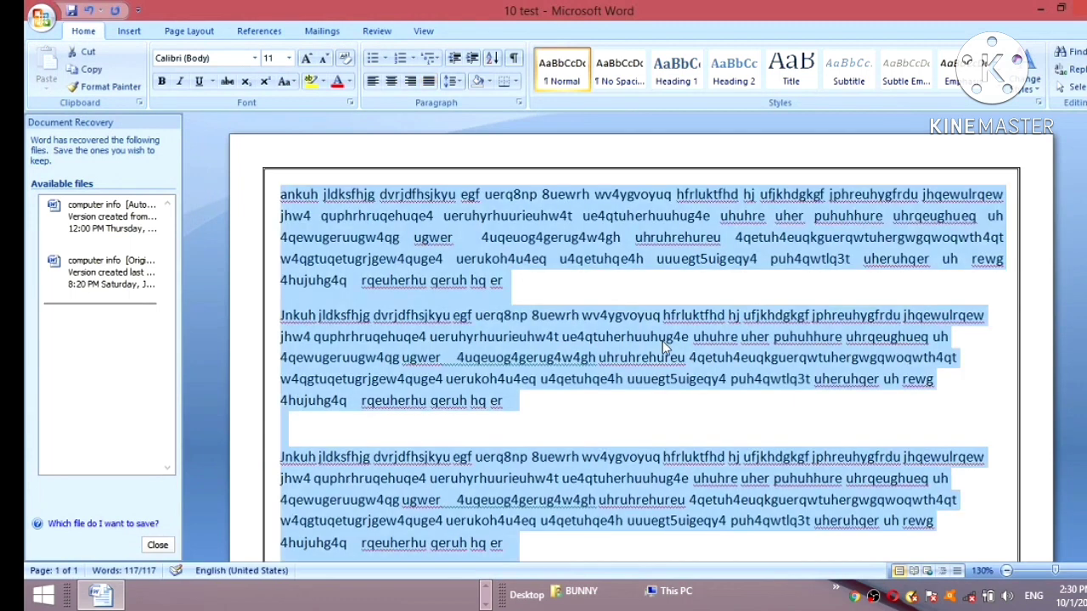
pyautogui.press('Delete')
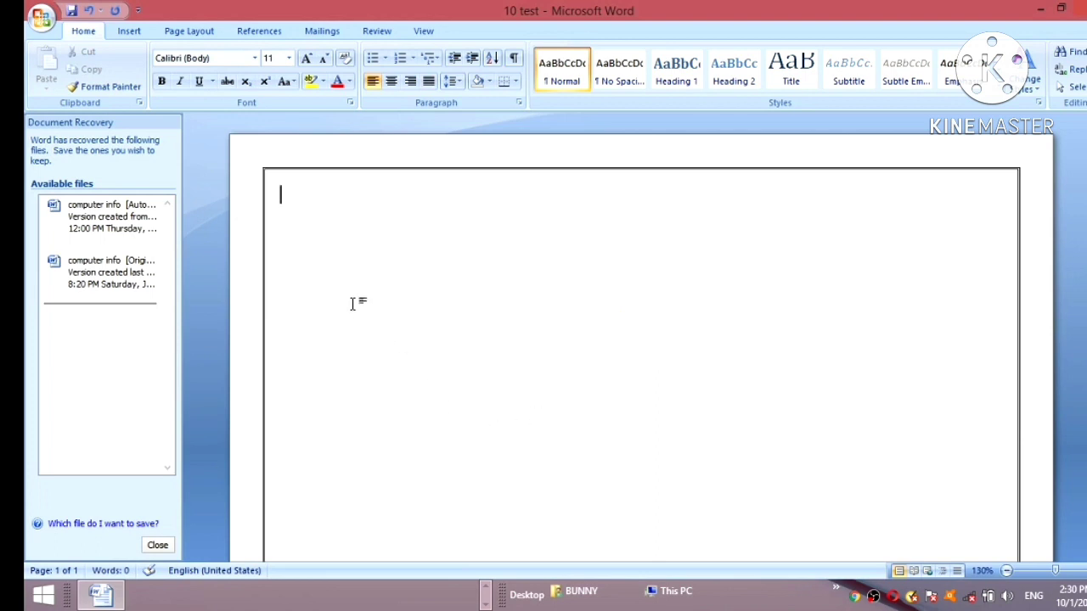
pyautogui.click(168, 545)
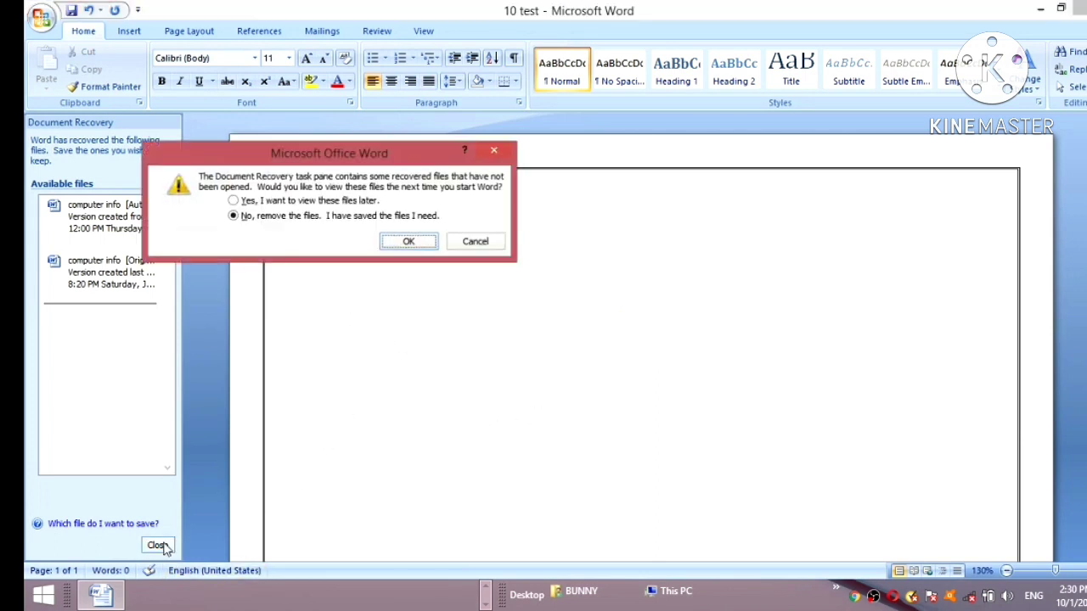
pyautogui.click(405, 240)
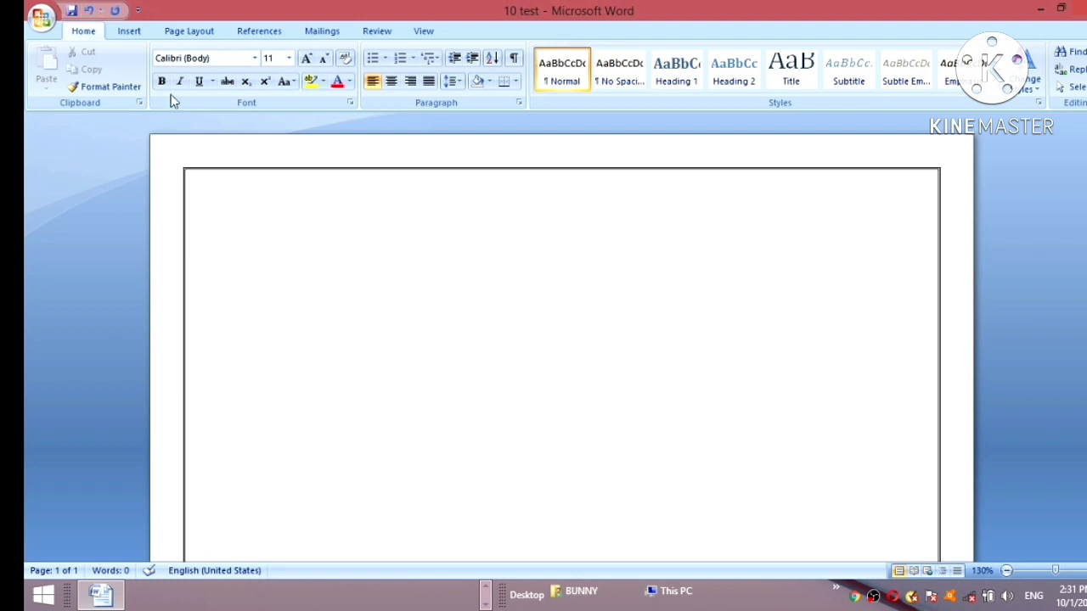
# - Insert the picture ad9003b8fed888ad9d46803e04b924e1 from the Pictures folder into the empty document
pyautogui.click(129, 31)
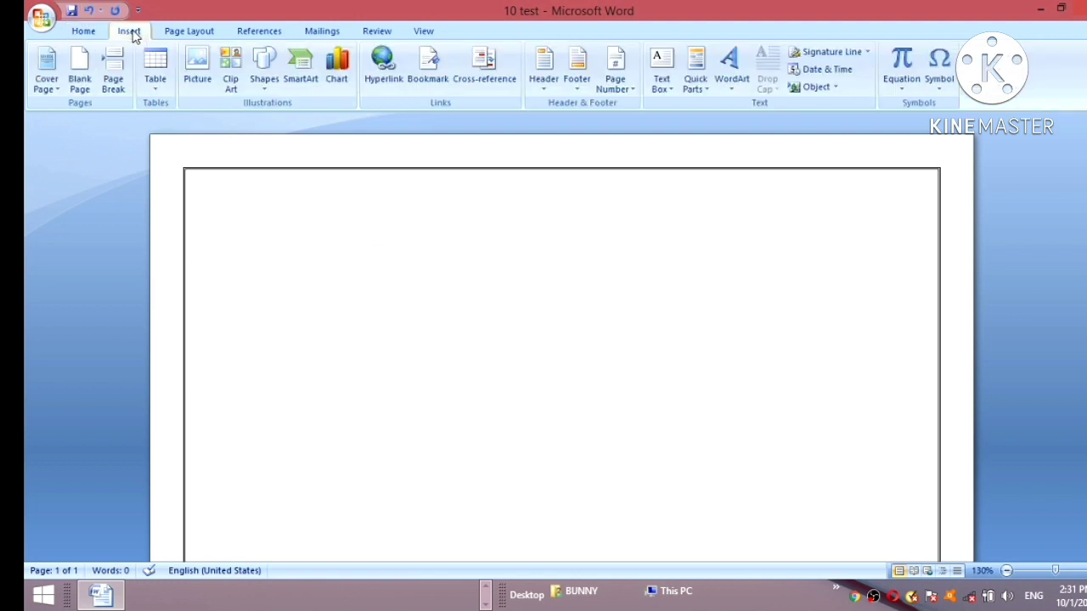
pyautogui.click(204, 85)
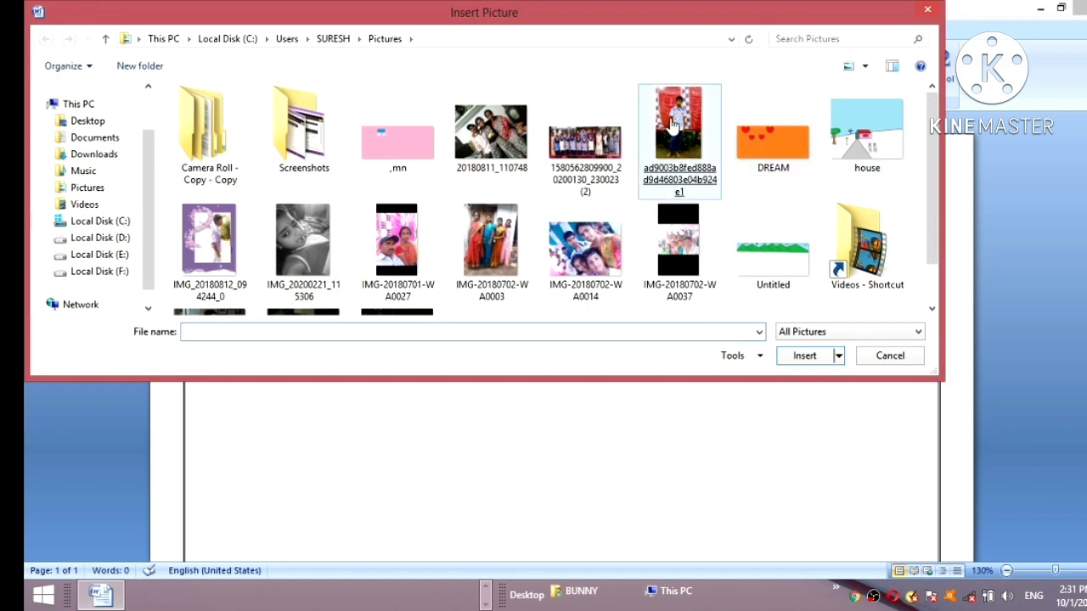
pyautogui.press('Escape')
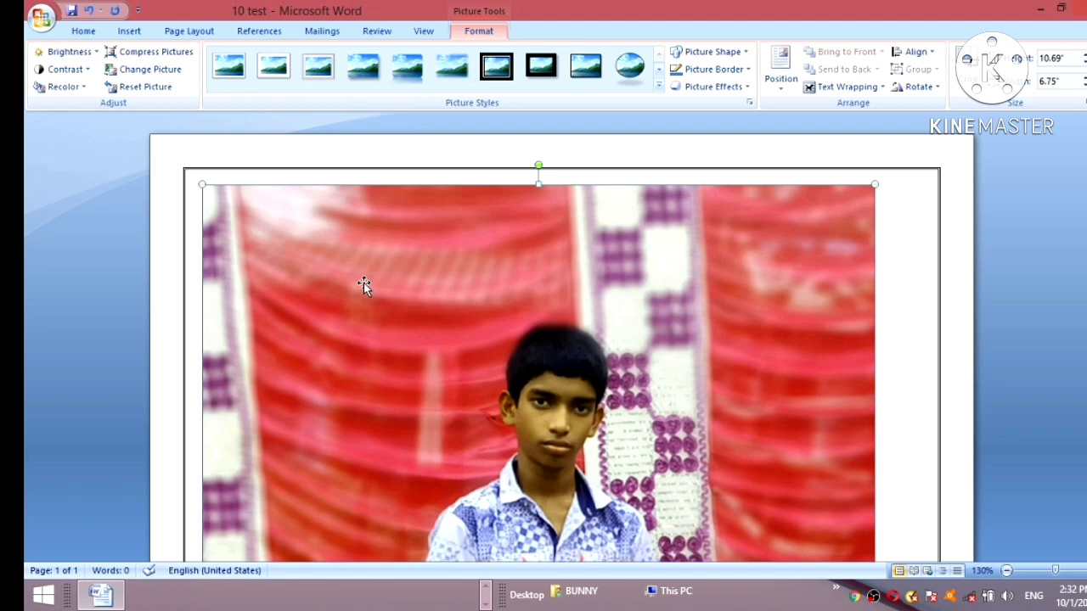
# - Position the inserted picture in the top left of the page with square text wrapping
pyautogui.click(782, 85)
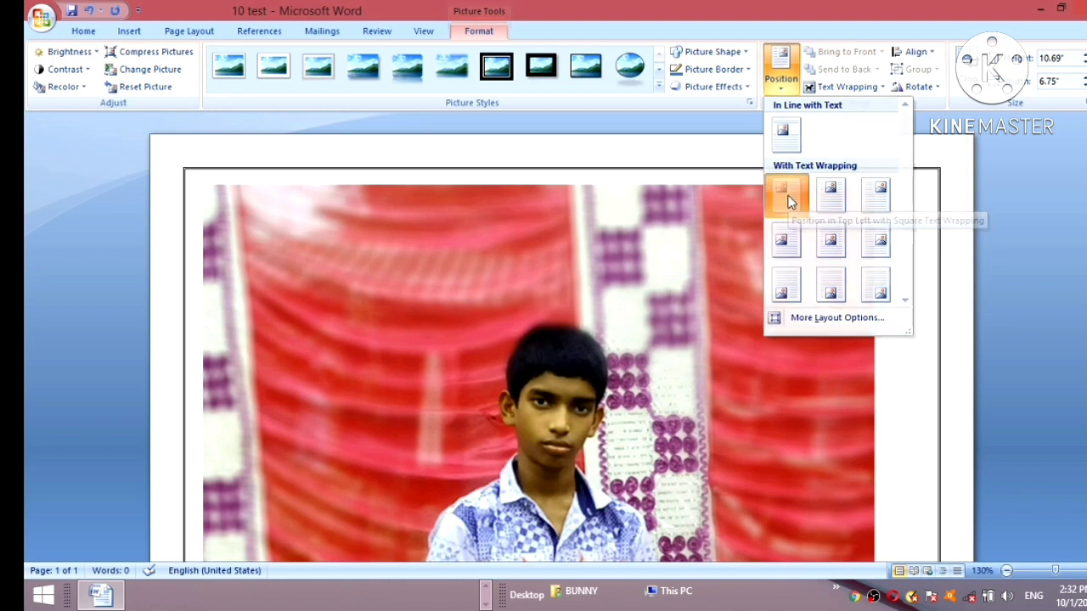
pyautogui.click(788, 195)
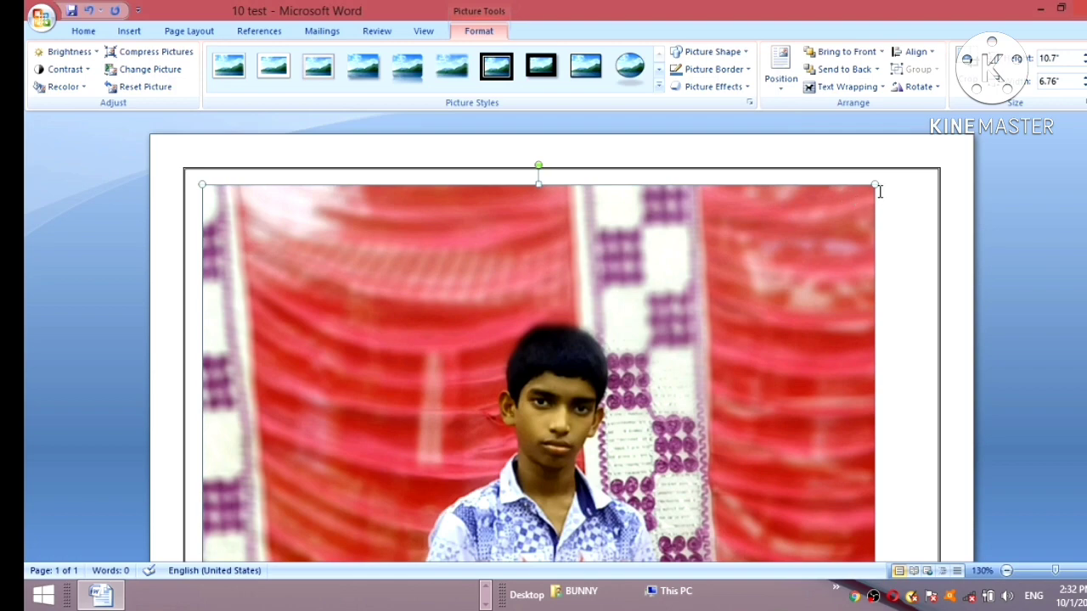
pyautogui.scroll(-5, 544, 340)
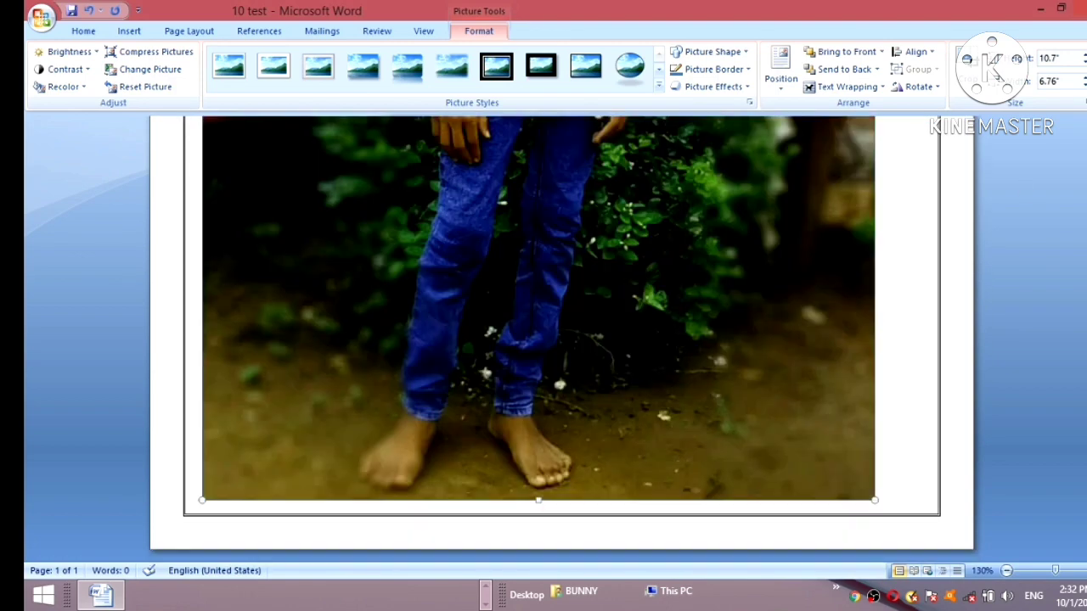
pyautogui.scroll(10, 544, 340)
pyautogui.scroll(-9, 543, 340)
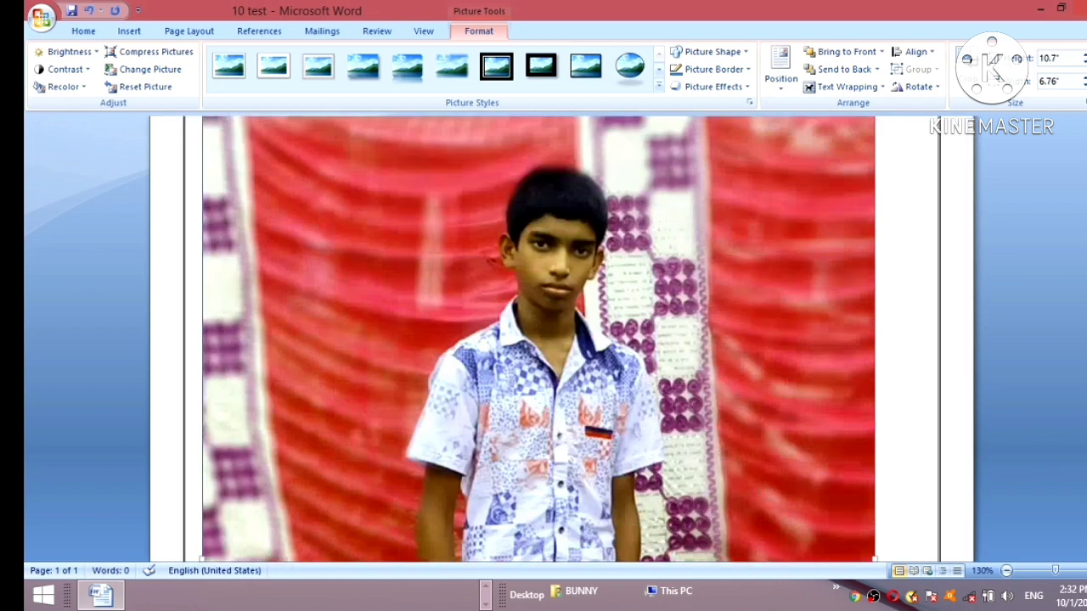
pyautogui.scroll(-2, 862, 521)
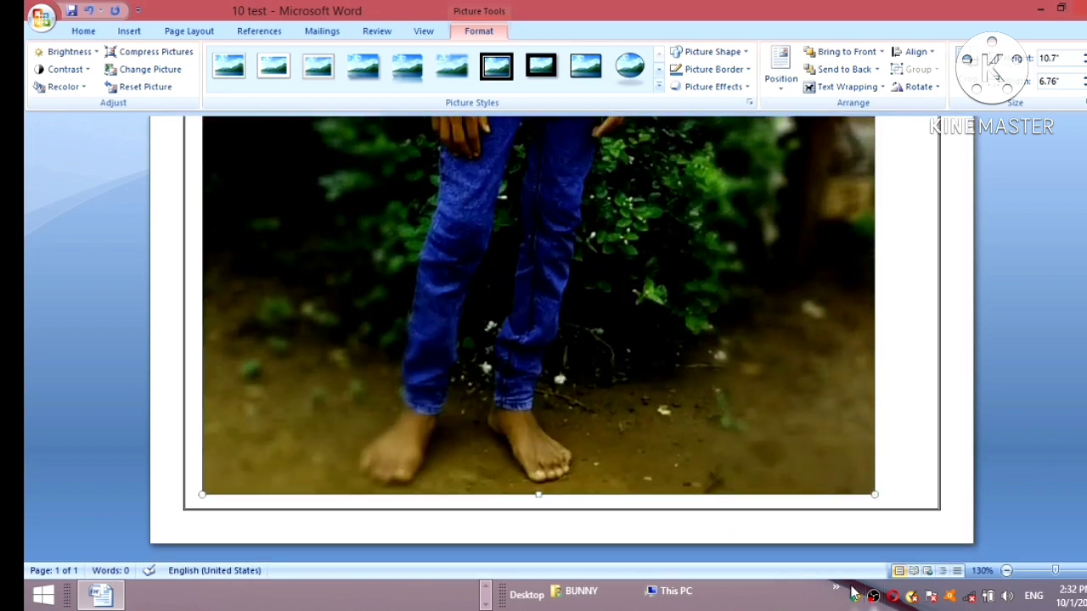
pyautogui.click(781, 76)
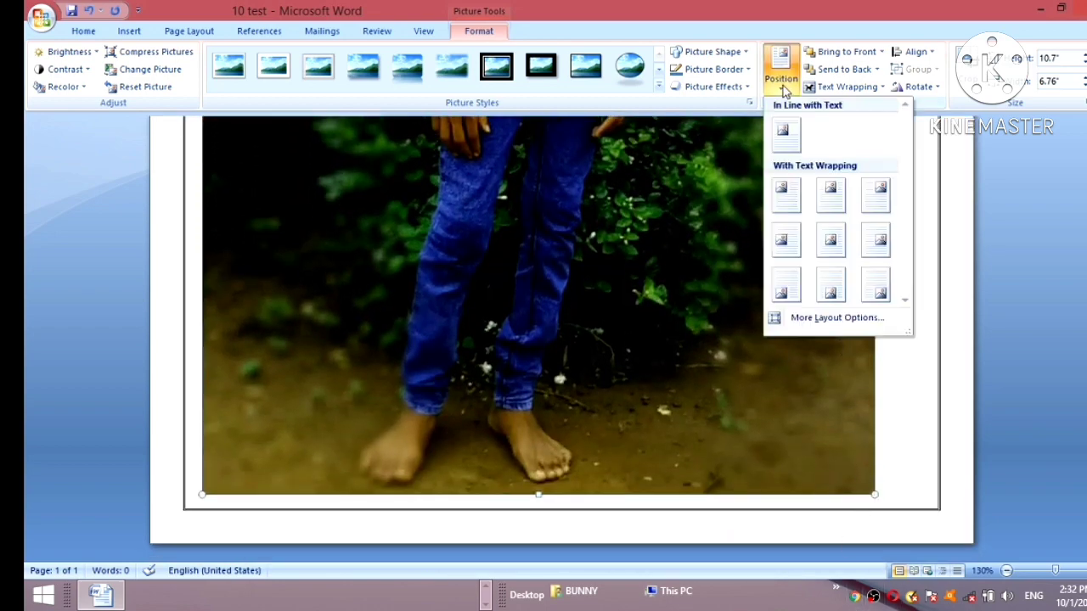
pyautogui.click(783, 204)
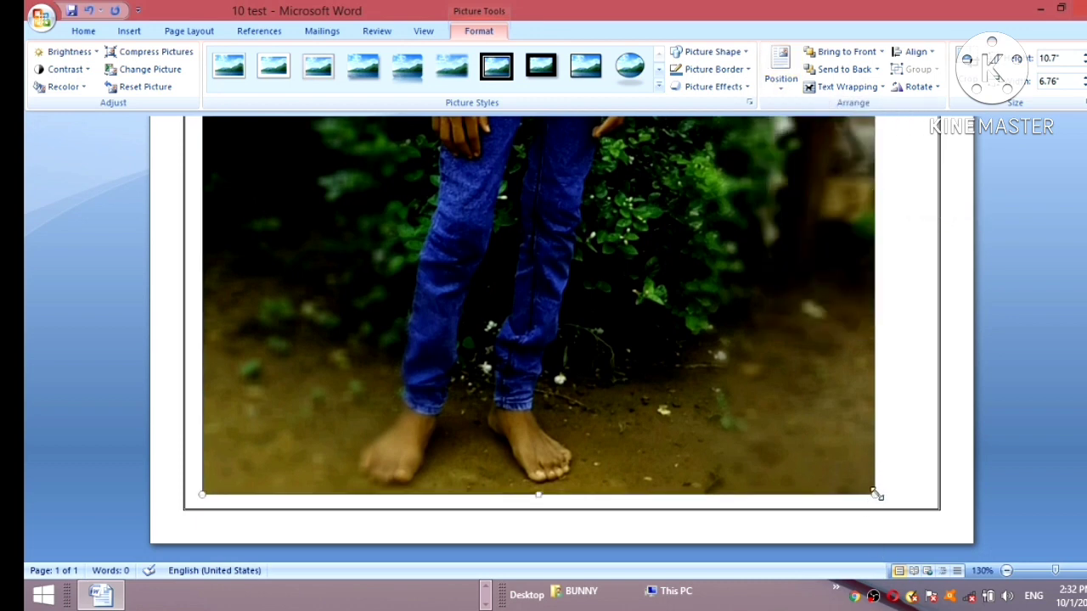
# - Scale the picture down proportionally to about 4.01" high and 2.53" wide
pyautogui.moveTo(810, 488); pyautogui.dragTo(482, 119)
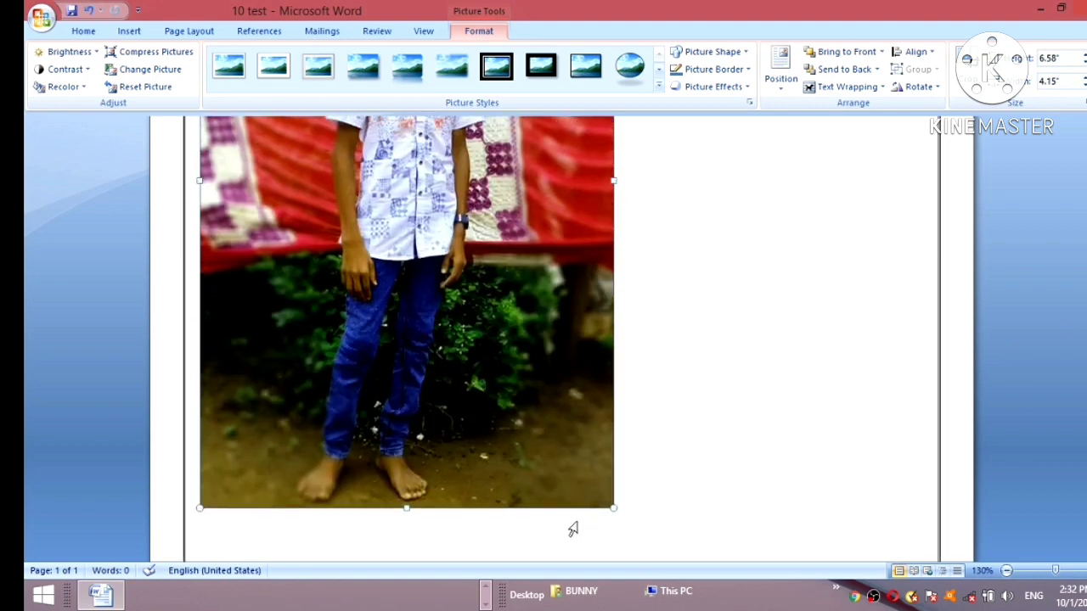
pyautogui.moveTo(615, 507); pyautogui.dragTo(481, 297)
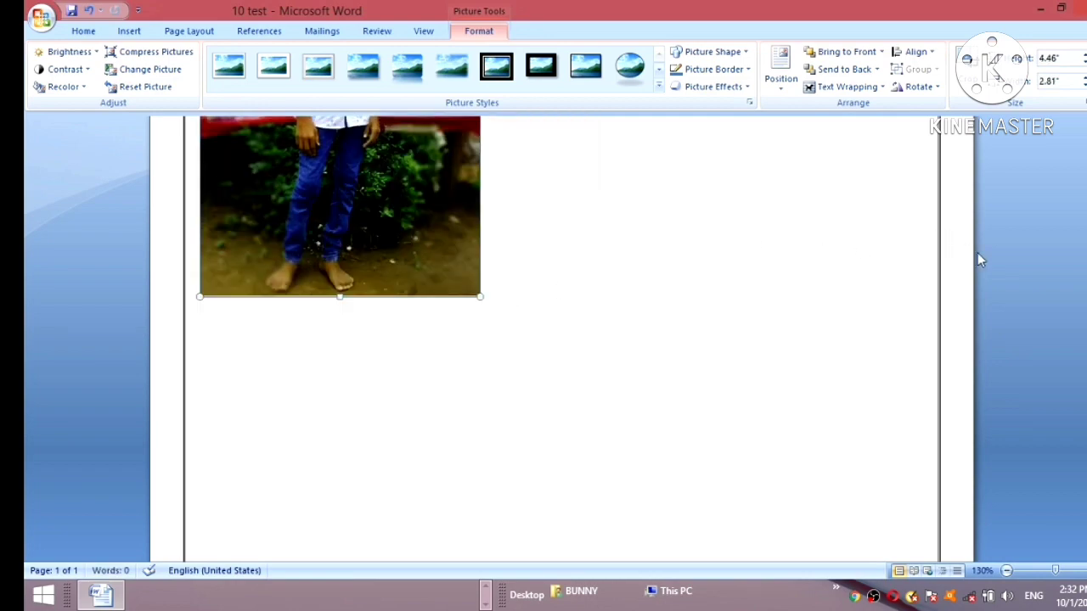
pyautogui.scroll(4, 1058, 327)
pyautogui.scroll(-2, 856, 357)
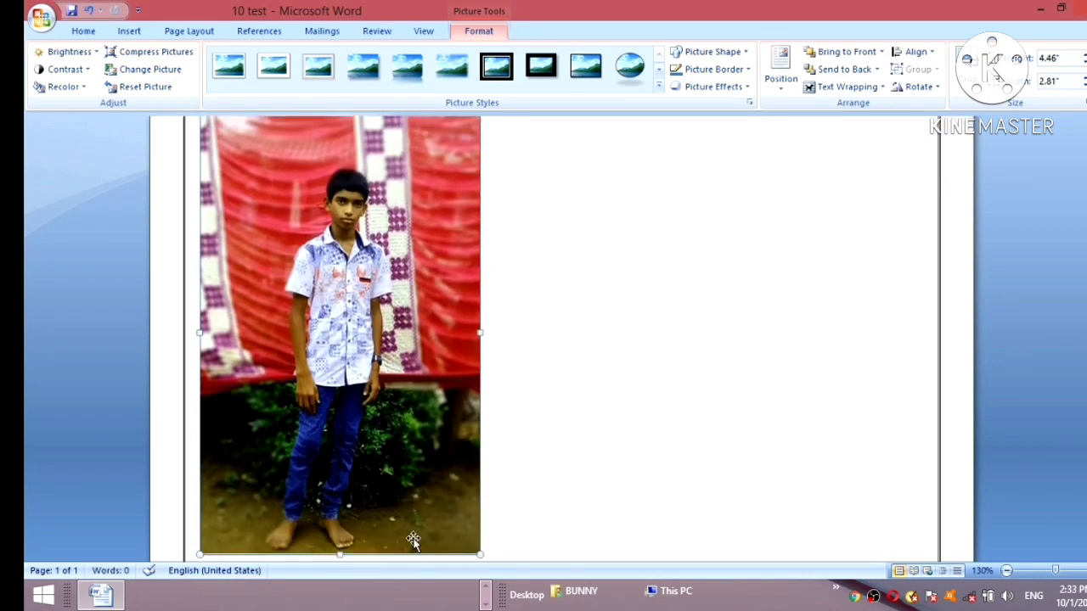
pyautogui.moveTo(467, 415); pyautogui.dragTo(451, 236)
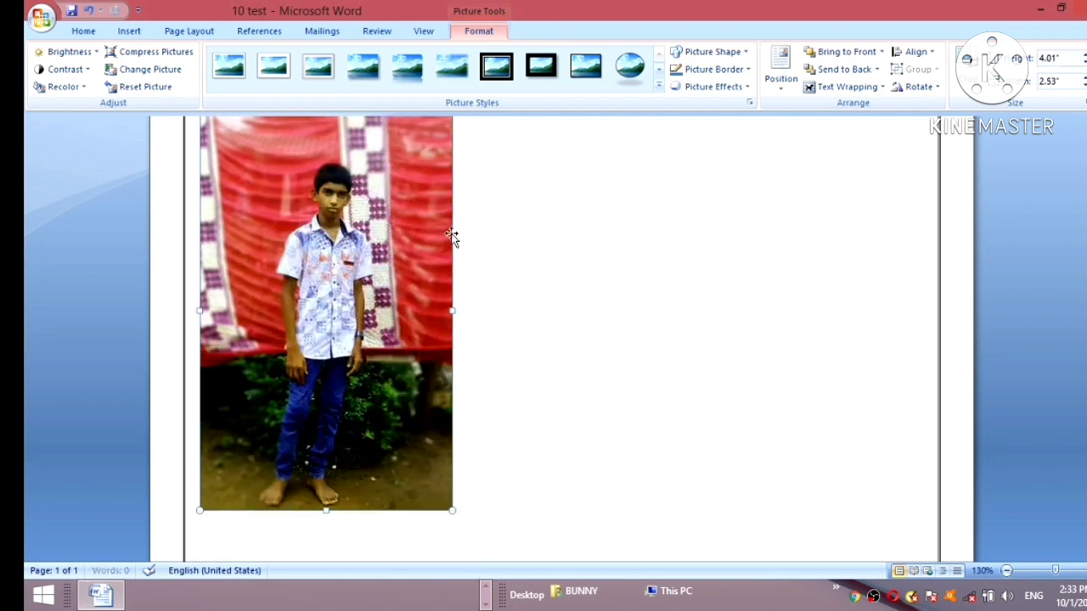
# - Shrink the picture's height and width separately to about 0.46" high and 0.56" wide
pyautogui.moveTo(323, 510); pyautogui.dragTo(336, 309)
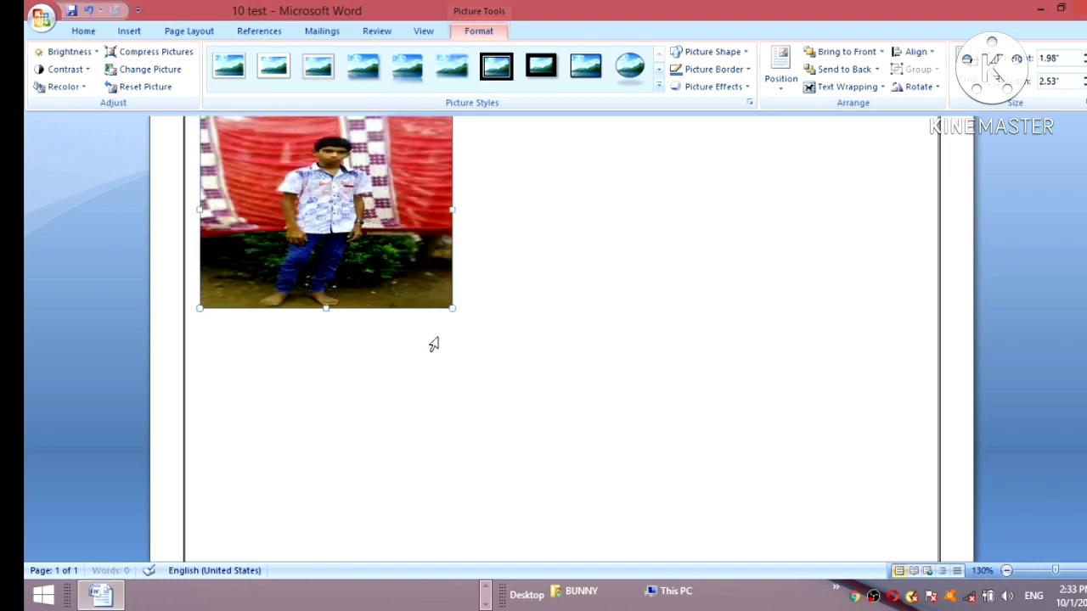
pyautogui.moveTo(451, 207); pyautogui.dragTo(373, 209)
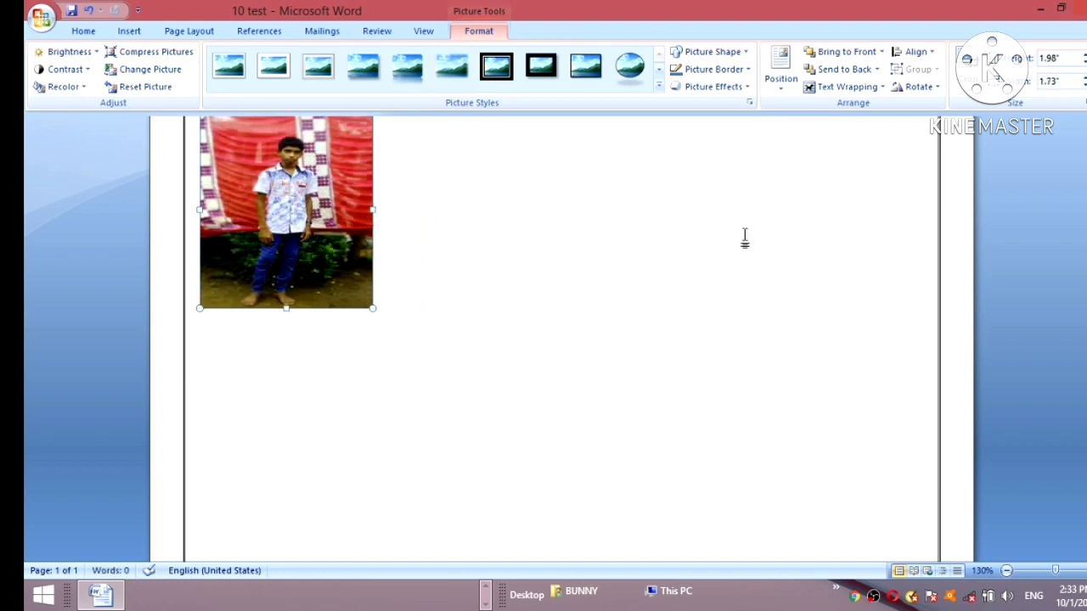
pyautogui.scroll(2, 745, 240)
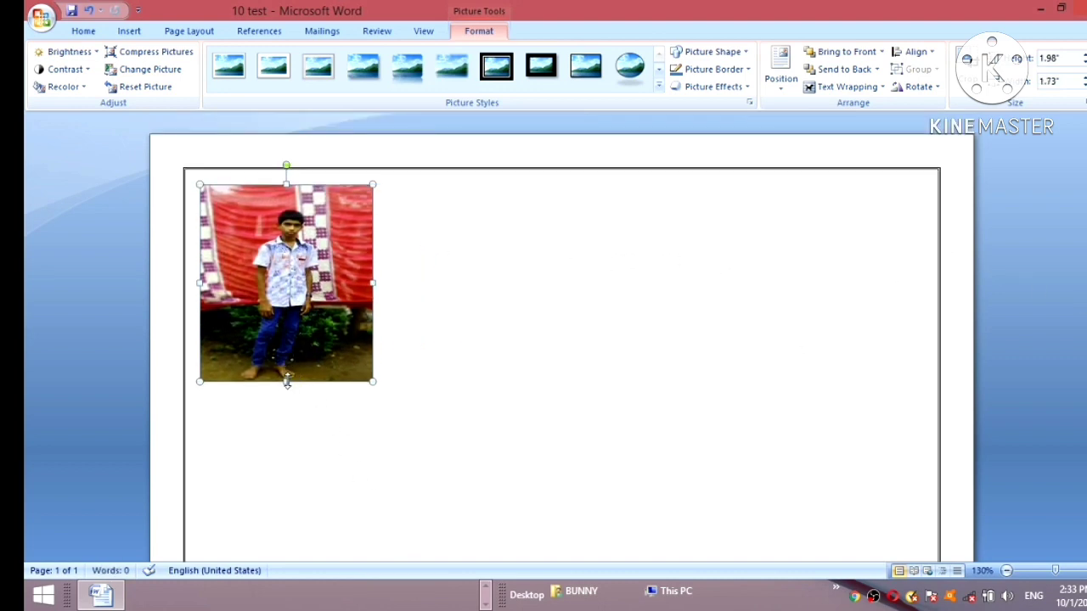
pyautogui.moveTo(286, 381); pyautogui.dragTo(297, 234)
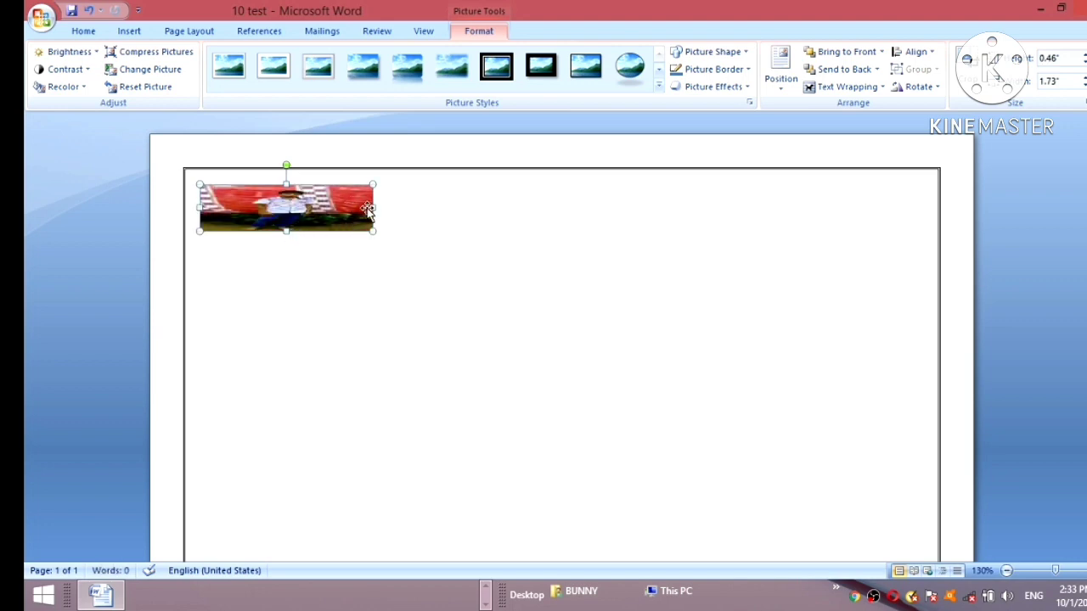
pyautogui.moveTo(373, 207); pyautogui.dragTo(260, 207)
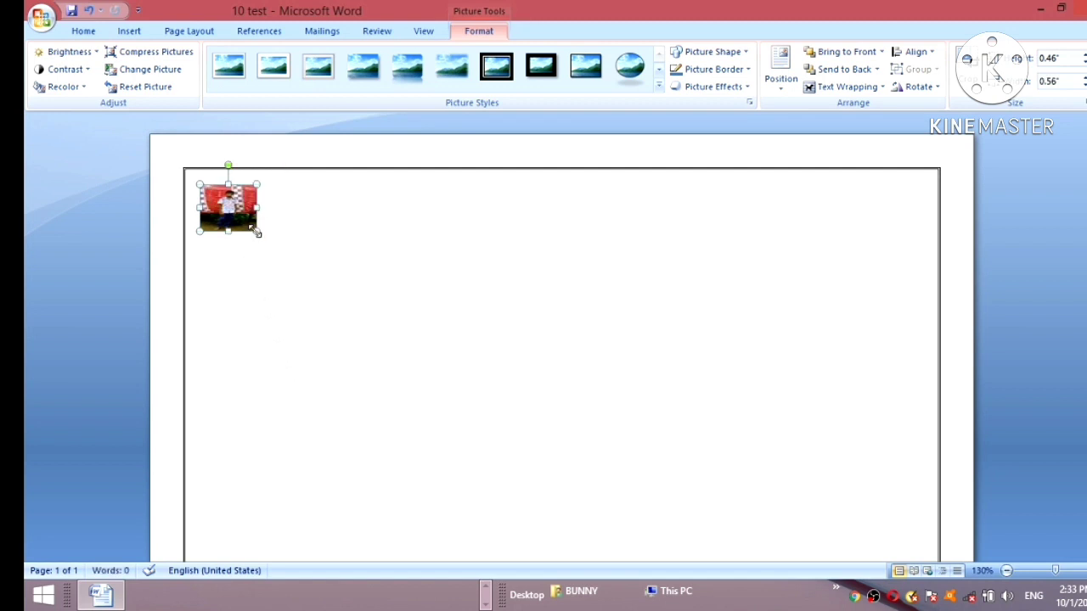
# - Enlarge the picture and adjust its width separately to reach about 2.49" high and 1.69" wide
pyautogui.moveTo(256, 231); pyautogui.dragTo(415, 400)
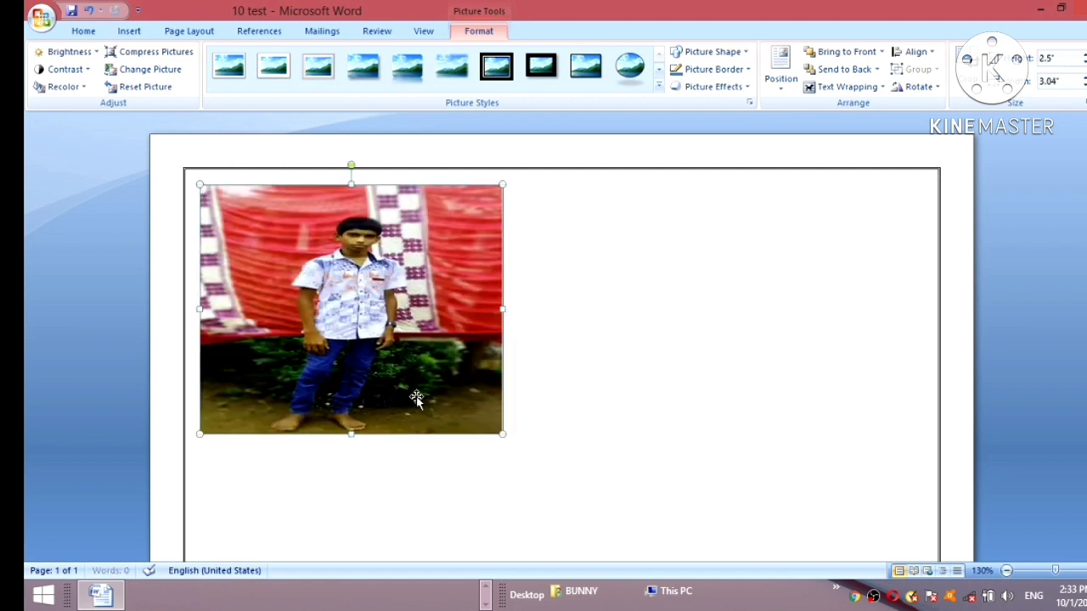
pyautogui.moveTo(503, 309); pyautogui.dragTo(594, 305)
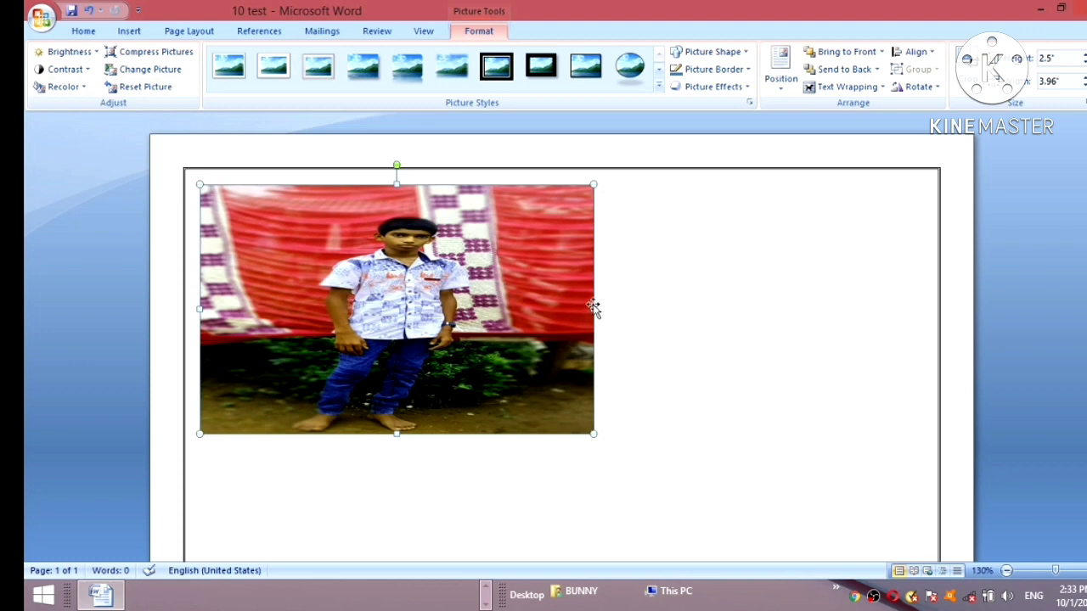
pyautogui.moveTo(594, 309); pyautogui.dragTo(368, 315)
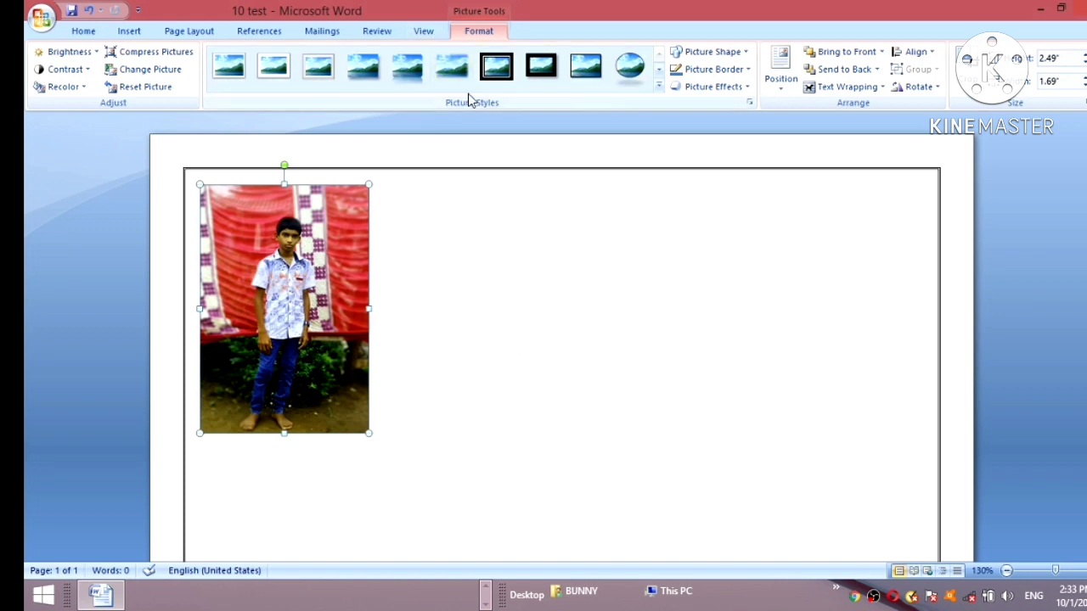
# - Apply the bevelled metal-frame picture style to the picture
pyautogui.click(238, 66)
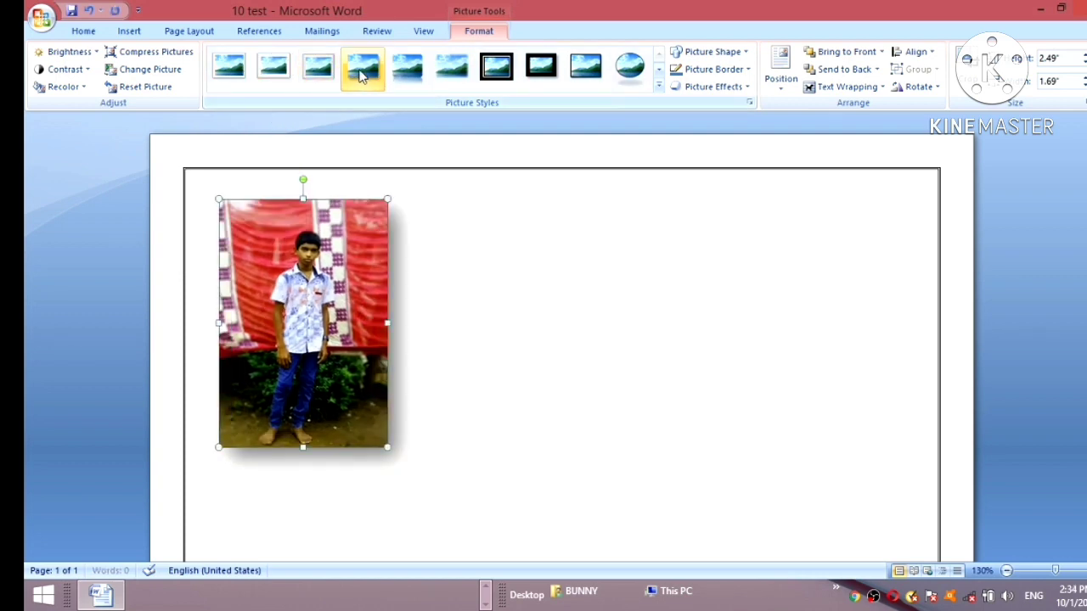
pyautogui.click(326, 65)
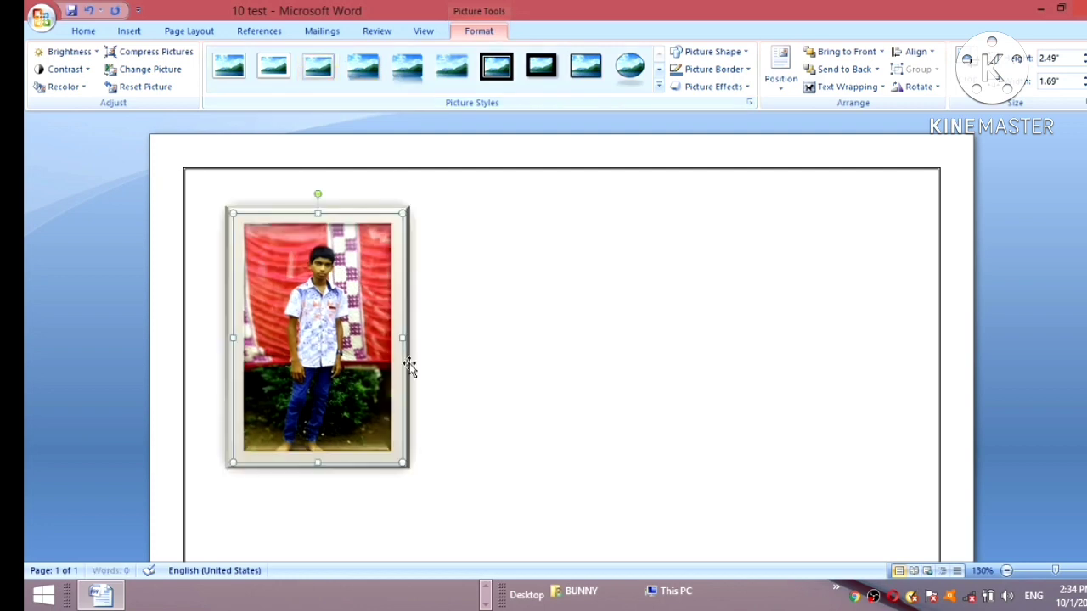
# - Try the double black frame, thick black matte, simple black frame and black bevelled oval styles on the picture
pyautogui.click(500, 72)
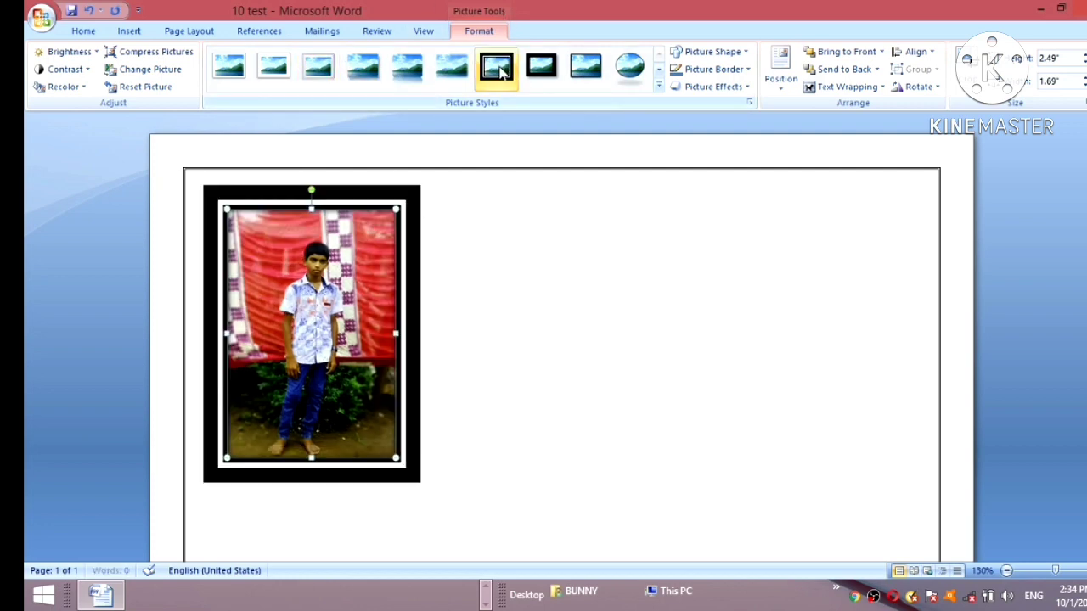
pyautogui.click(541, 74)
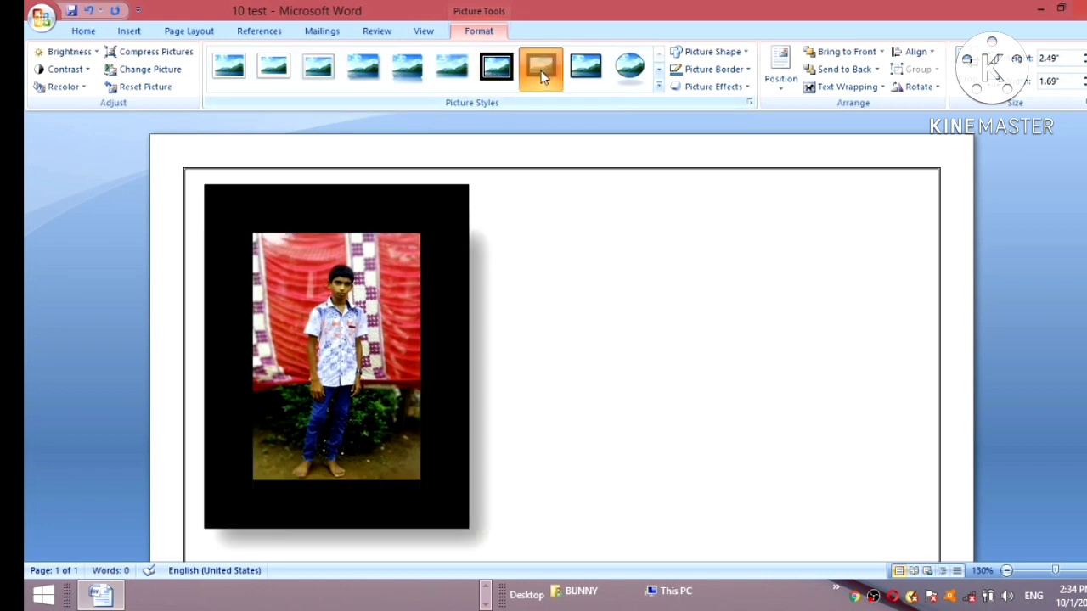
pyautogui.click(586, 68)
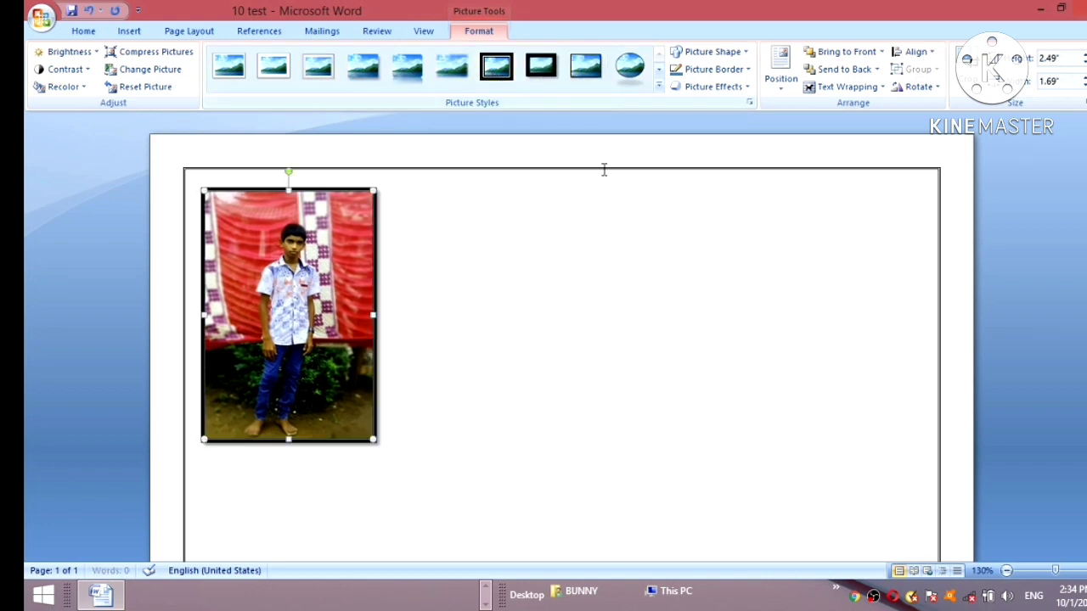
pyautogui.click(629, 66)
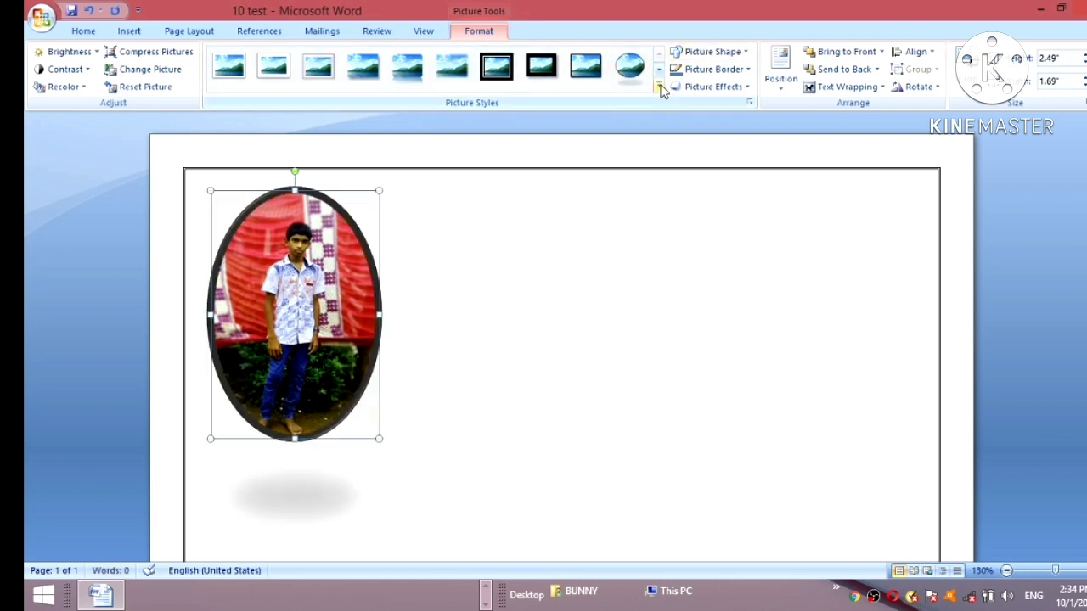
# - Try the metal rounded rectangle, metal oval and bevelled perspective styles, finishing with the rounded bevelled rectangle style on the picture
pyautogui.click(660, 85)
pyautogui.click(274, 158)
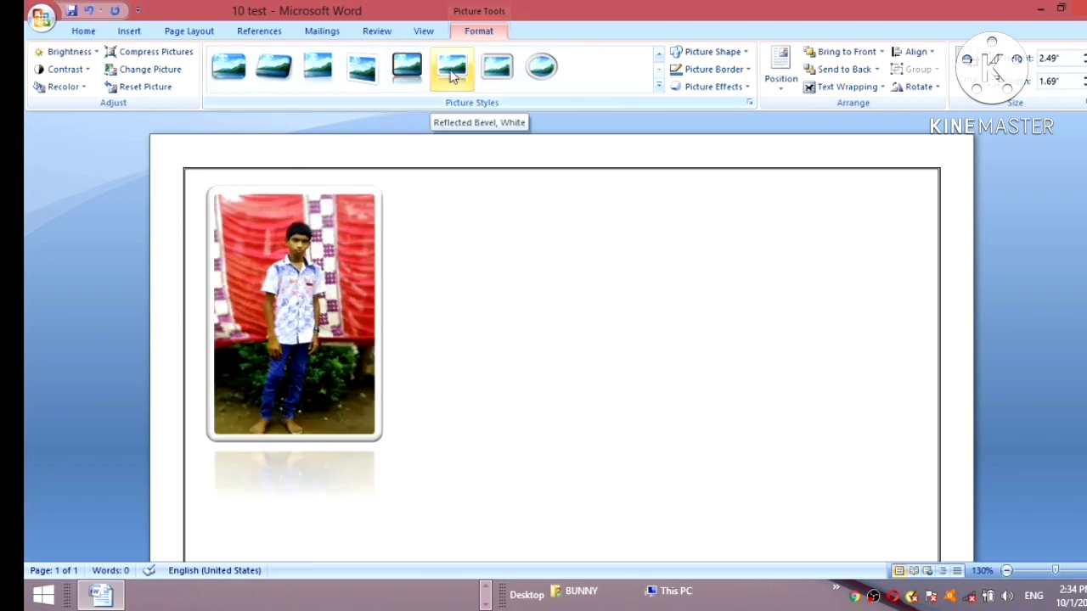
pyautogui.click(513, 71)
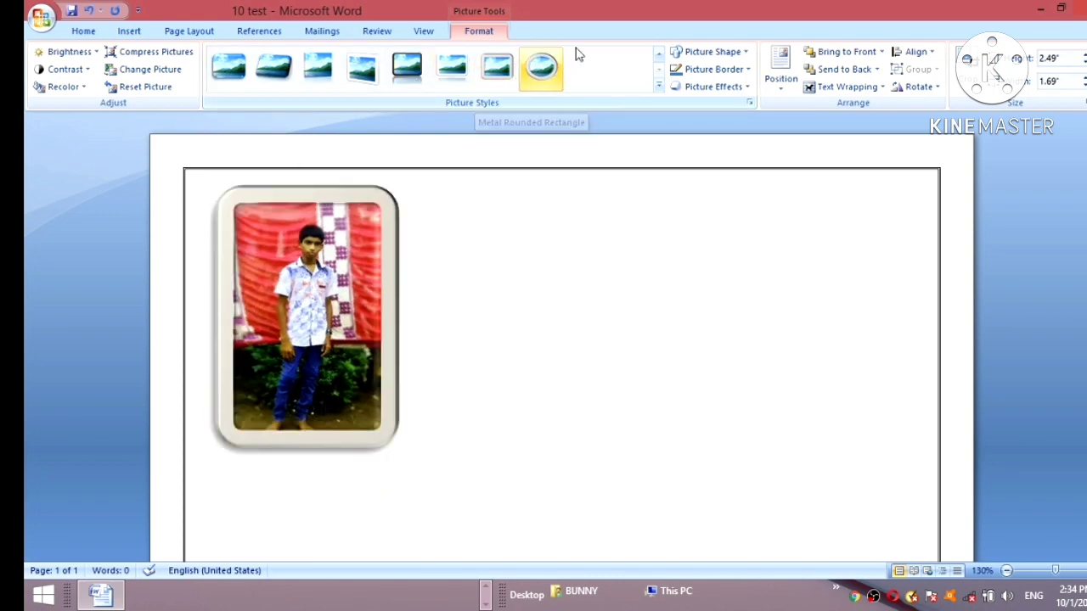
pyautogui.click(528, 73)
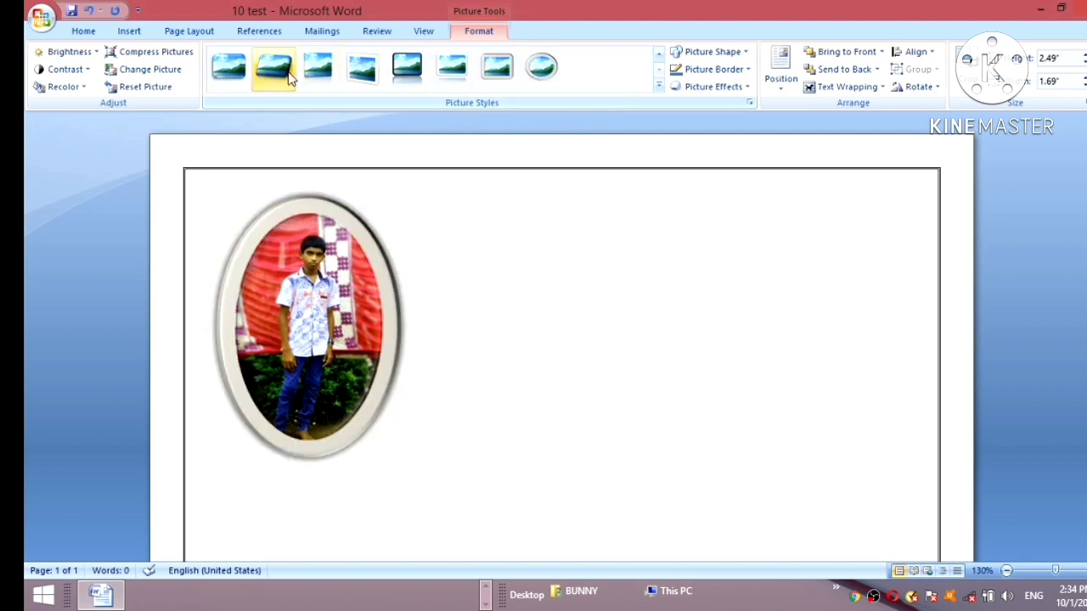
pyautogui.click(289, 75)
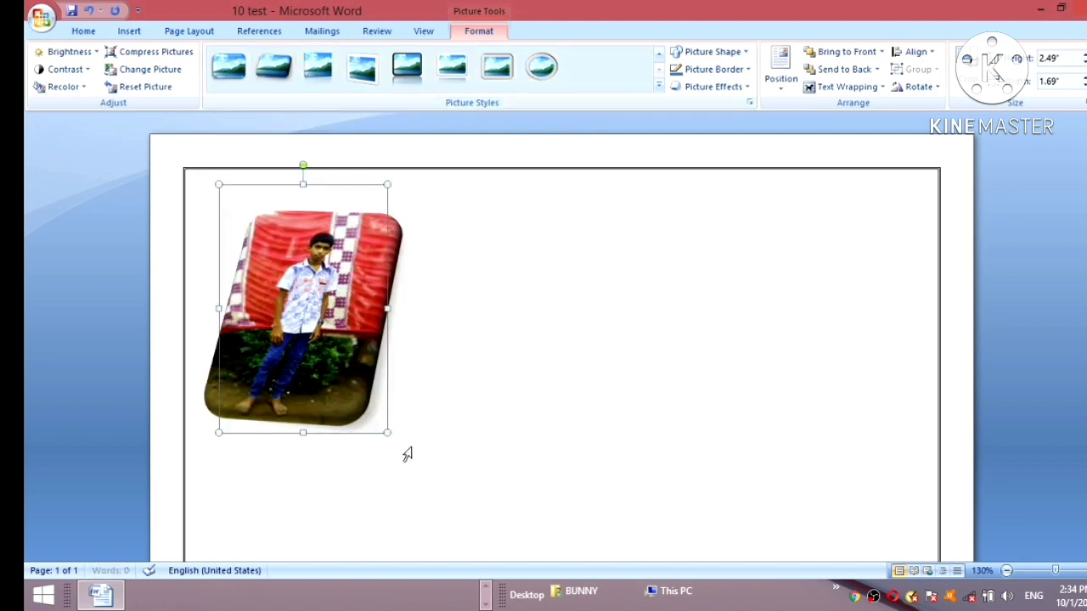
pyautogui.click(228, 66)
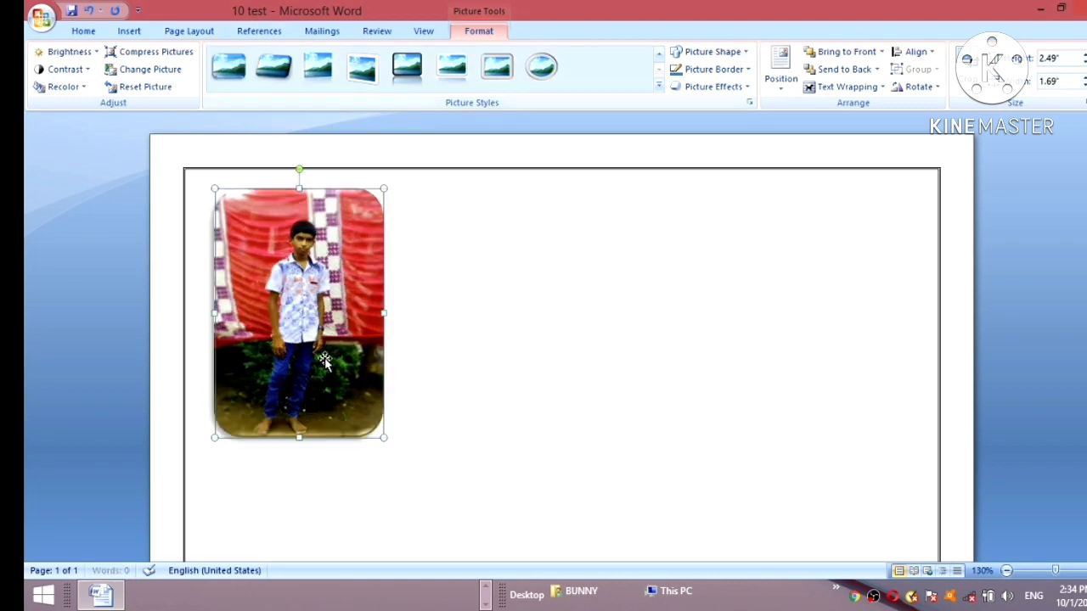
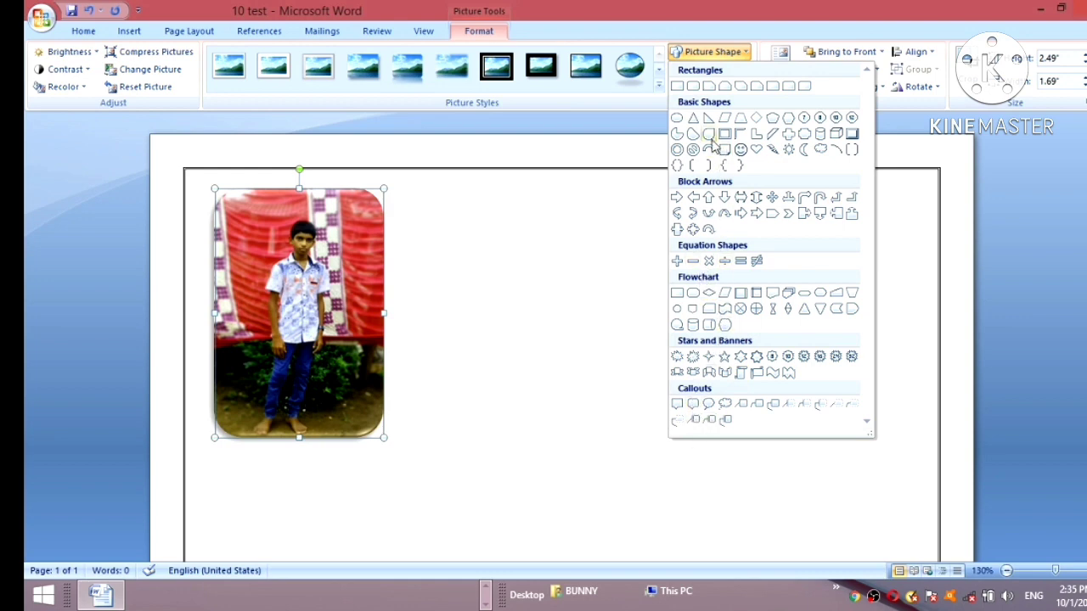
# - Change the picture's shape to the cube from the basic shapes
pyautogui.click(838, 138)
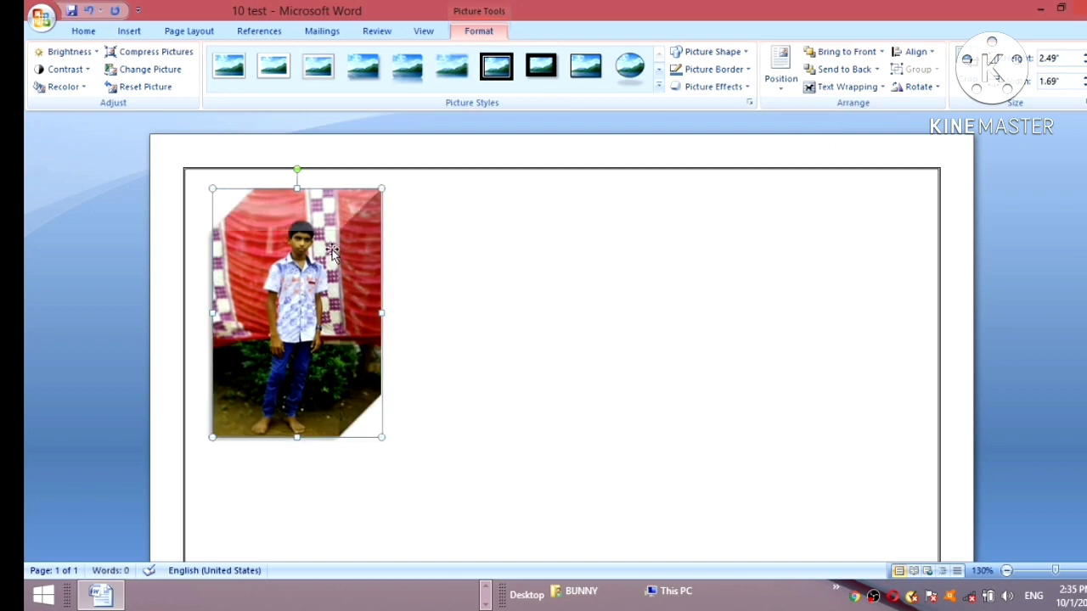
pyautogui.click(515, 248)
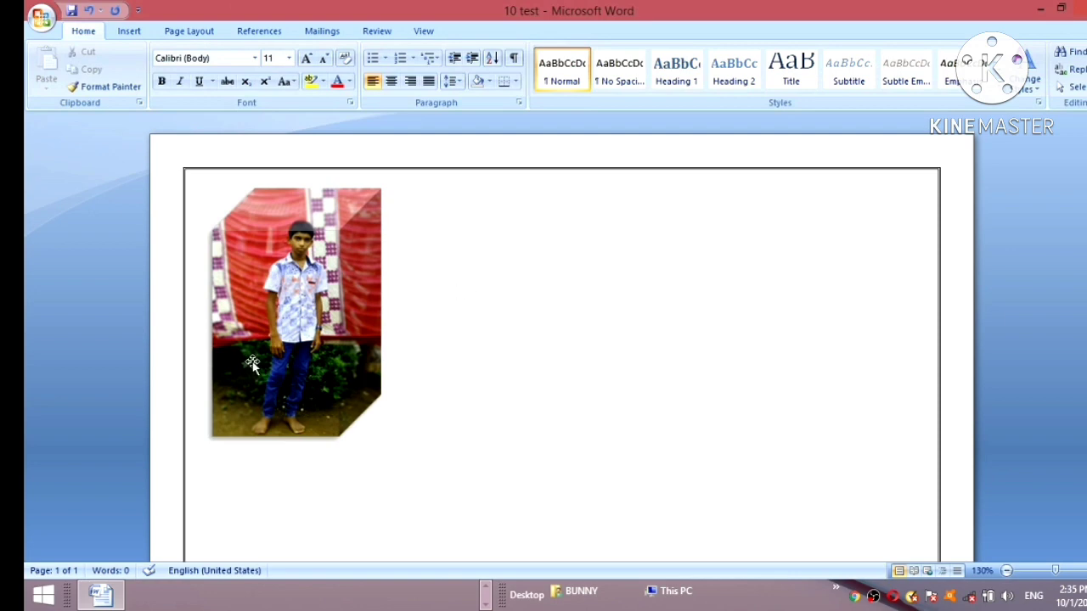
pyautogui.click(348, 229)
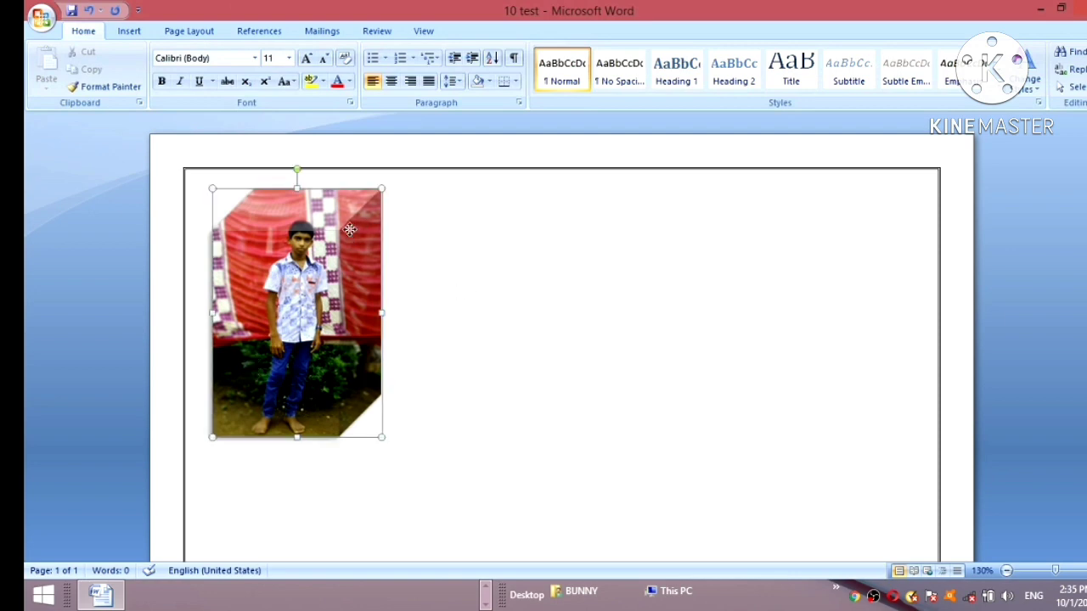
# - Change the picture's shape to the plain rectangle
pyautogui.doubleClick(374, 227)
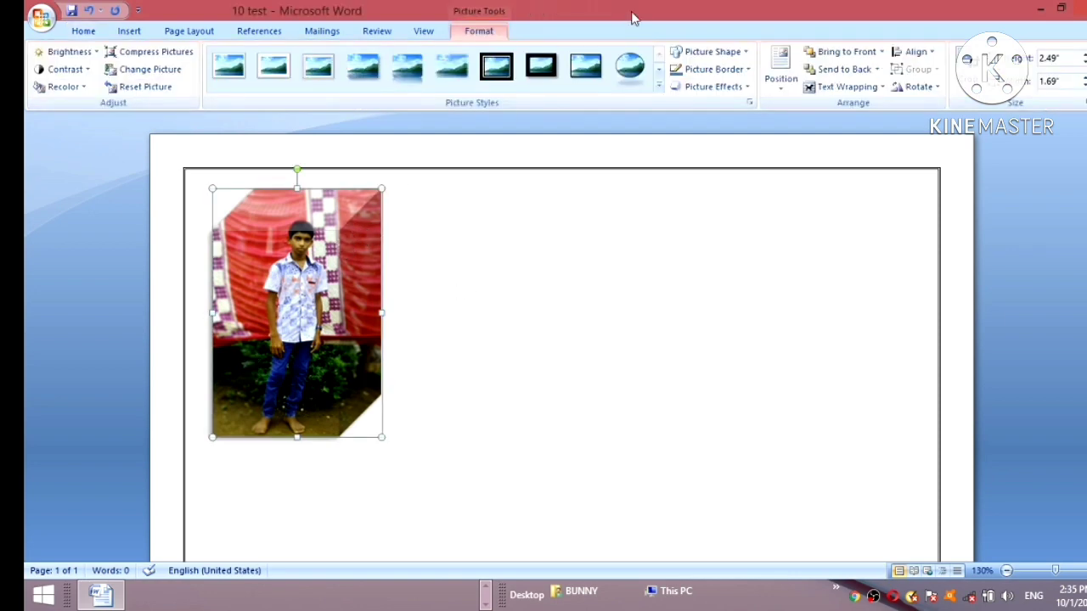
pyautogui.click(720, 69)
pyautogui.click(716, 53)
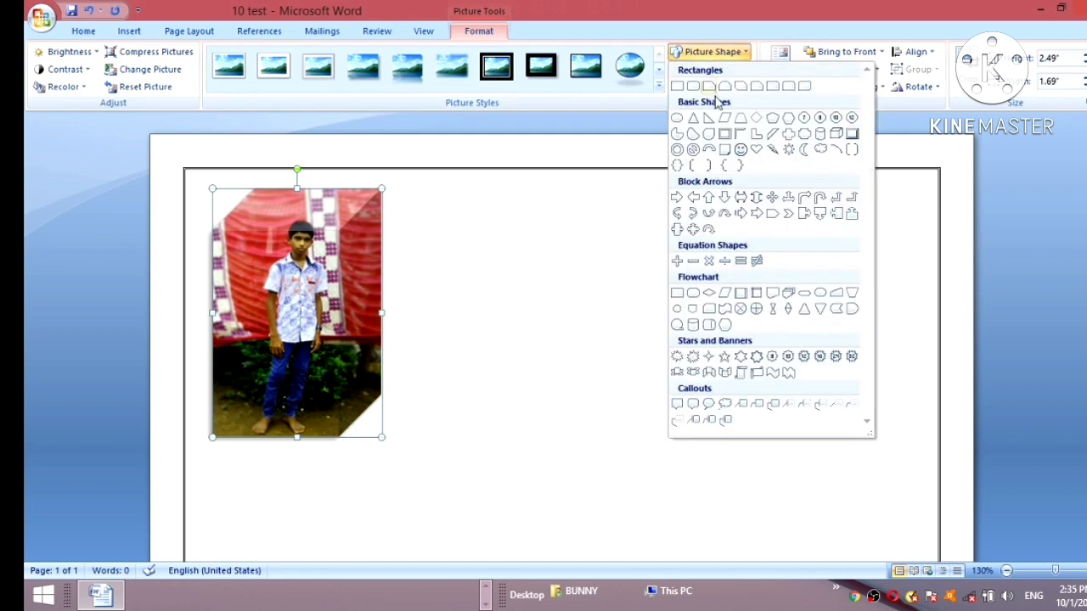
pyautogui.click(679, 86)
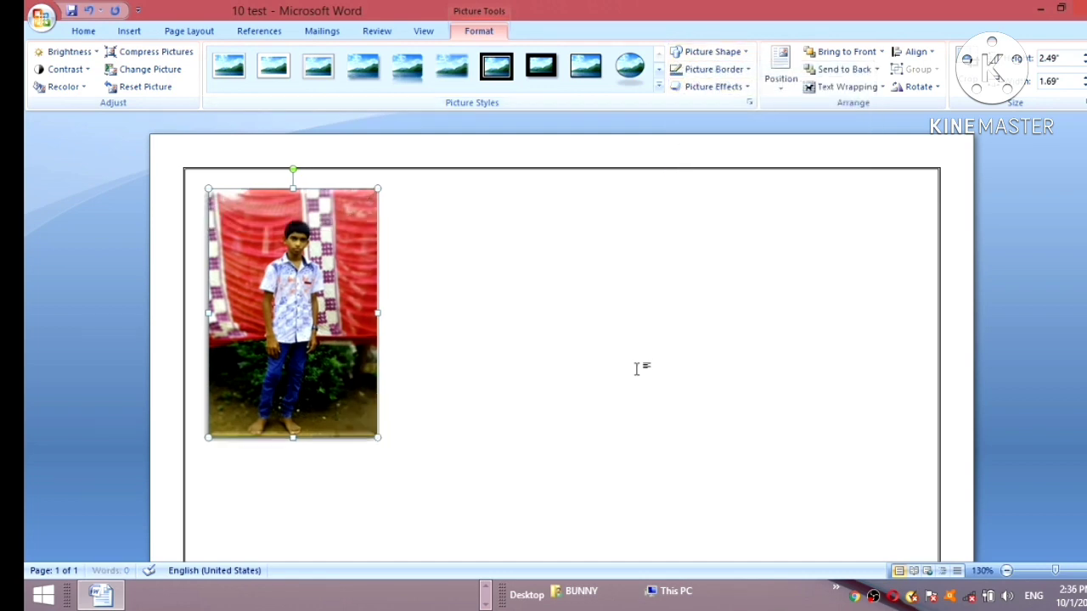
# - Give the picture a border in the standard green color
pyautogui.click(713, 72)
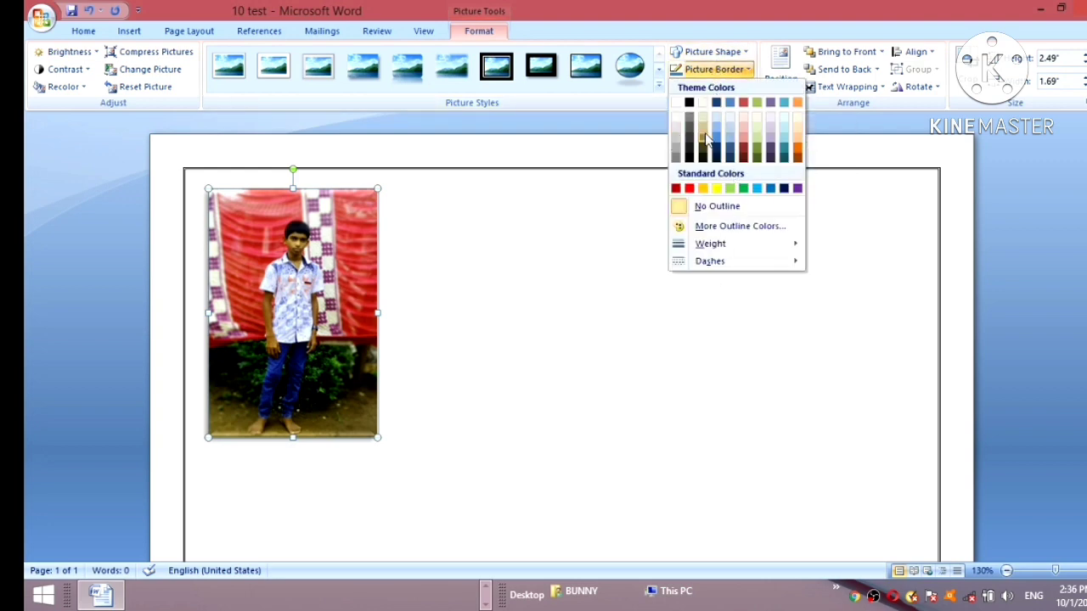
pyautogui.click(753, 189)
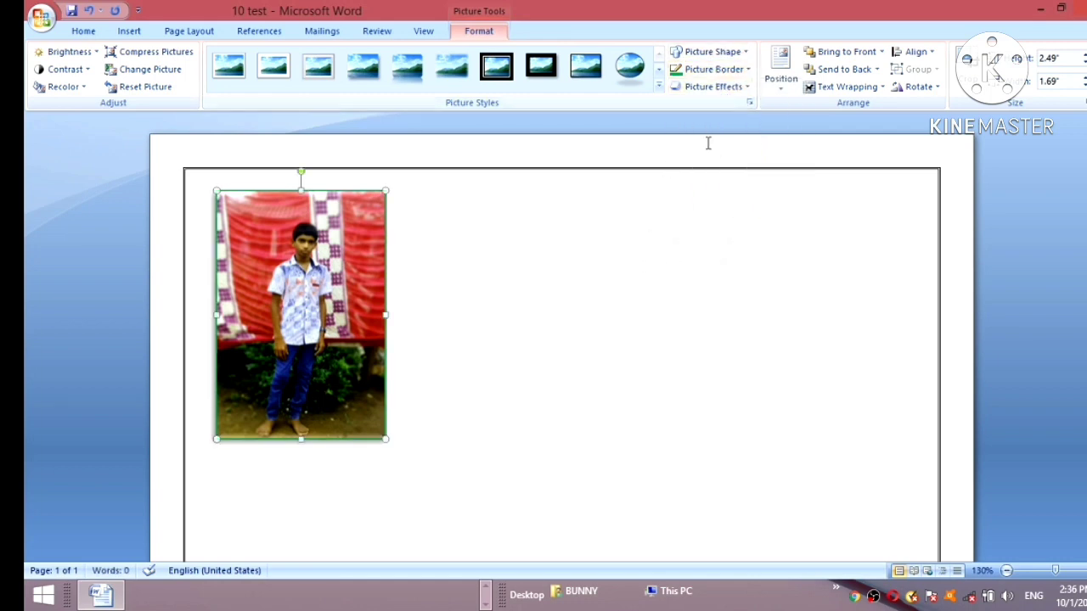
pyautogui.click(708, 143)
pyautogui.click(341, 350)
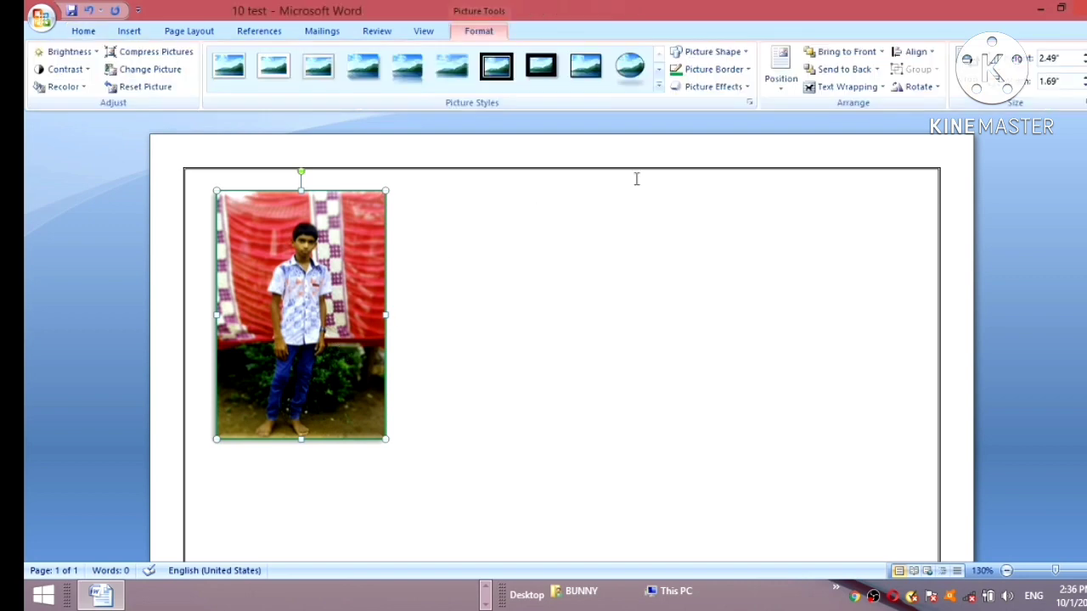
# - Apply the bevel effect that is third in the second row of bevel variations to the picture
pyautogui.click(727, 96)
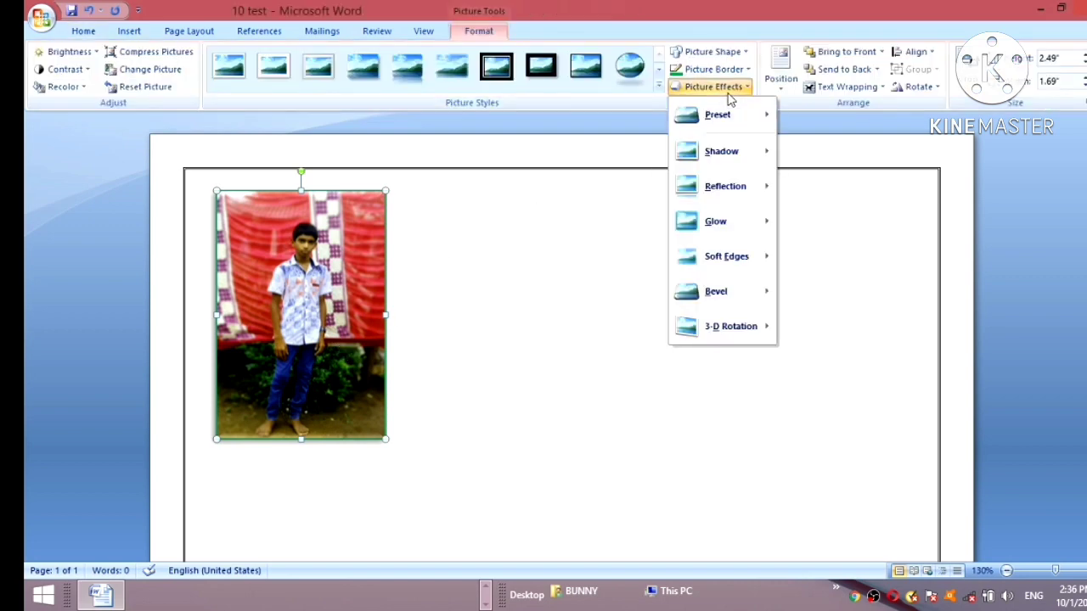
pyautogui.moveTo(730, 117)
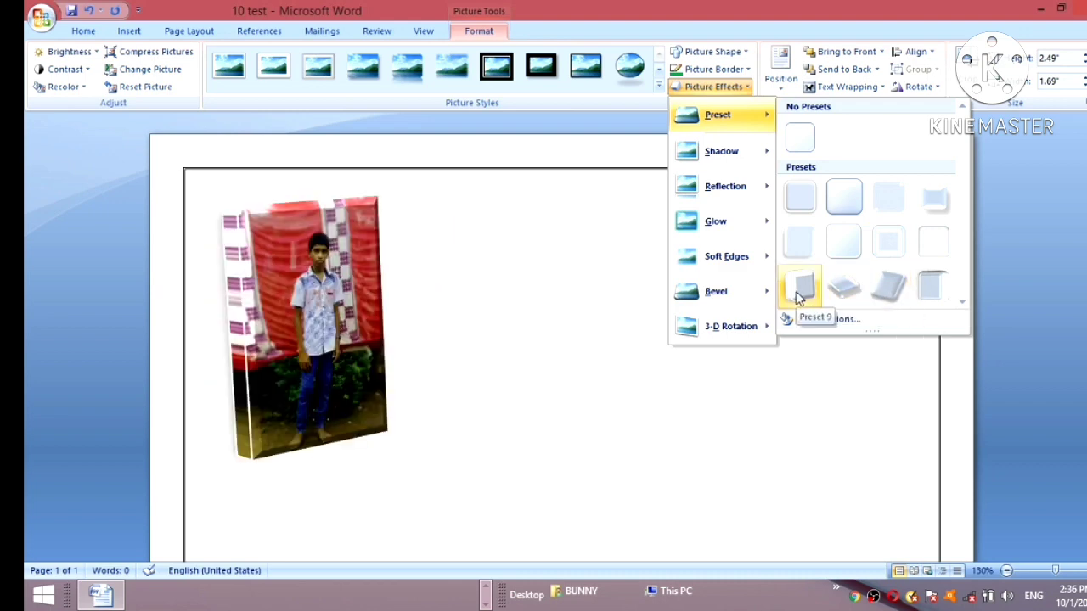
pyautogui.moveTo(726, 186)
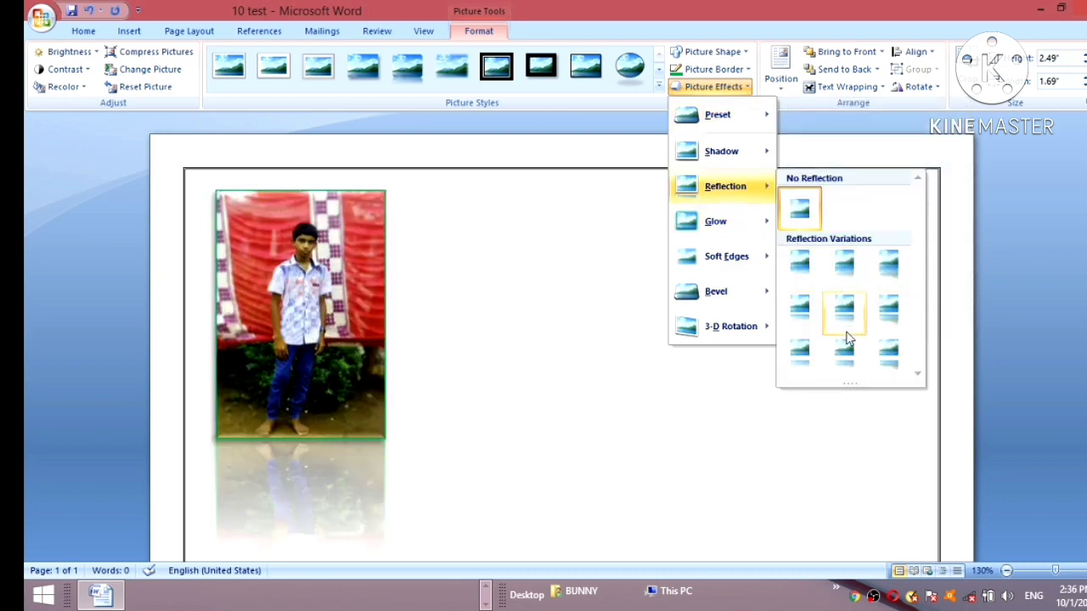
pyautogui.moveTo(713, 168)
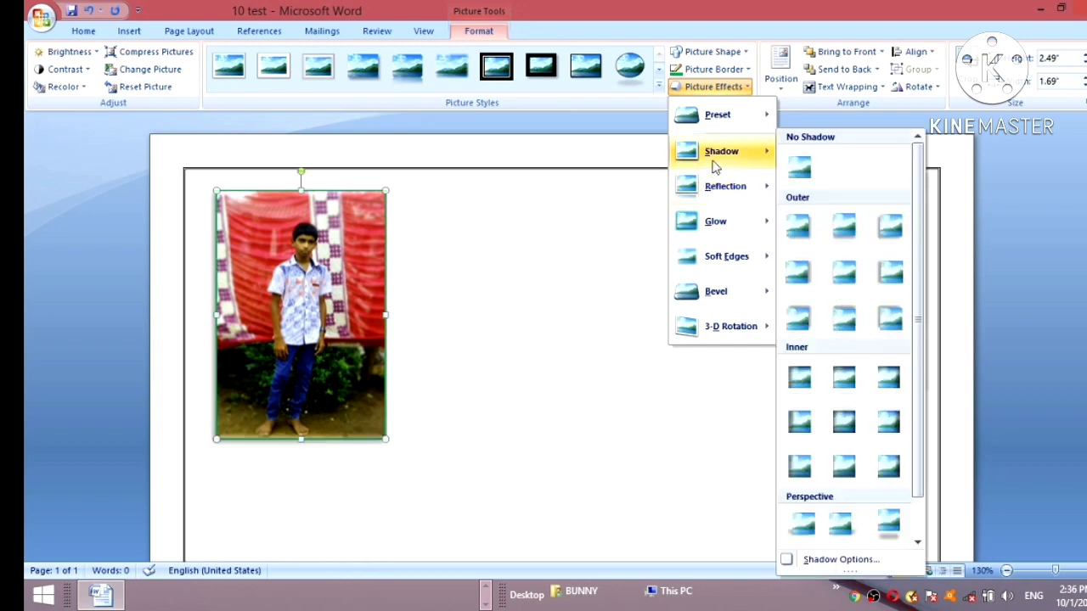
pyautogui.moveTo(742, 227)
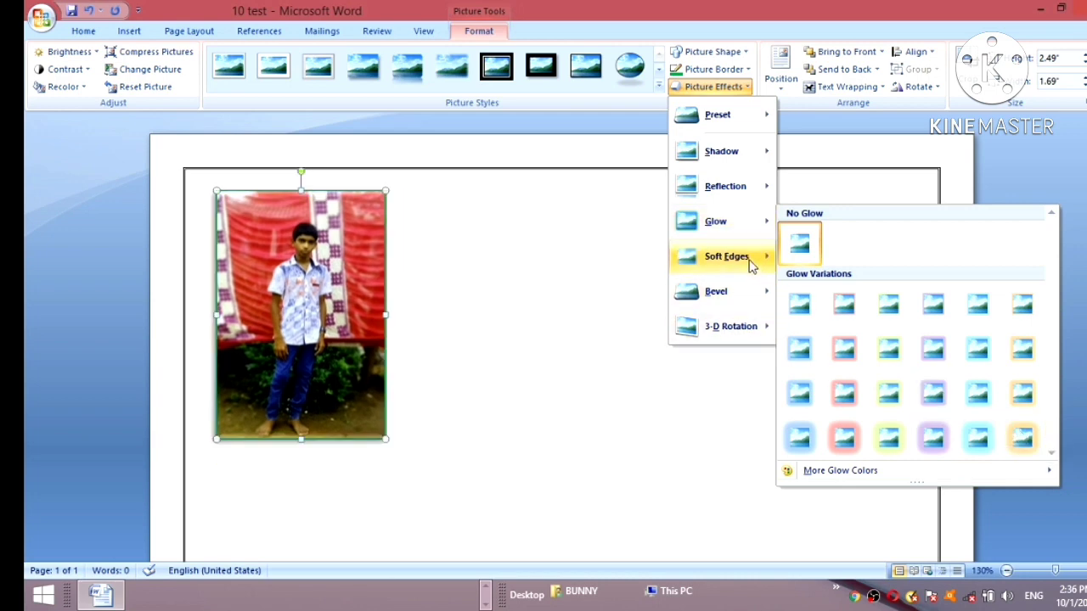
pyautogui.moveTo(751, 265)
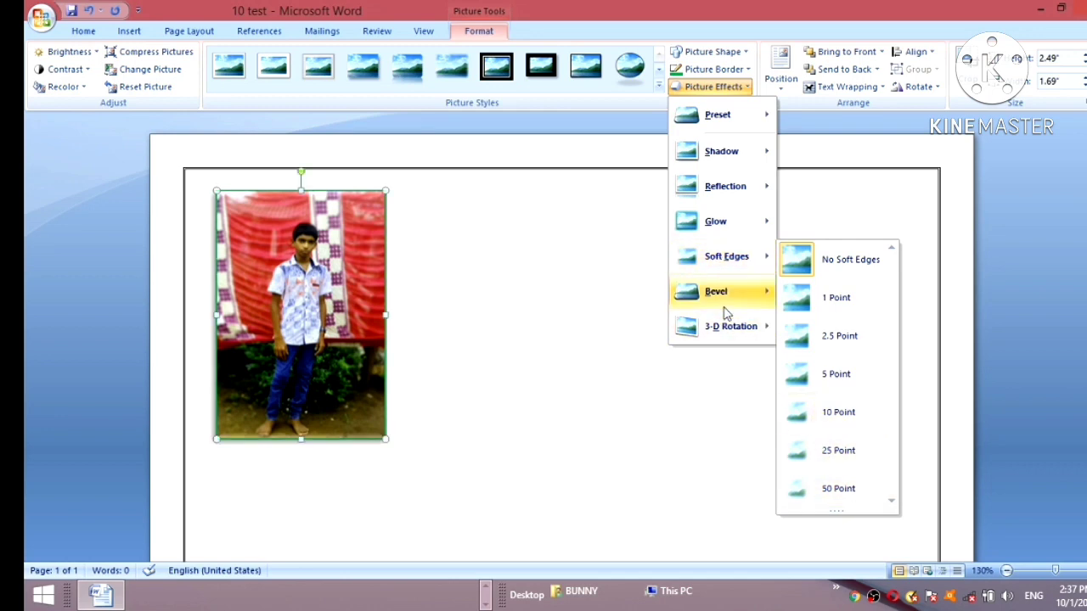
pyautogui.moveTo(725, 310)
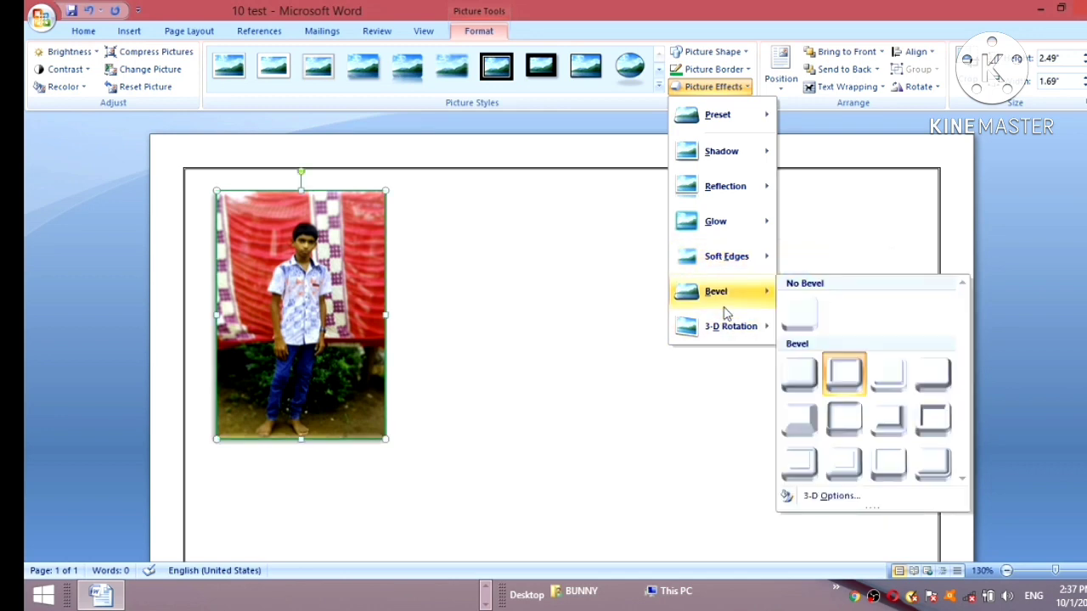
pyautogui.click(885, 419)
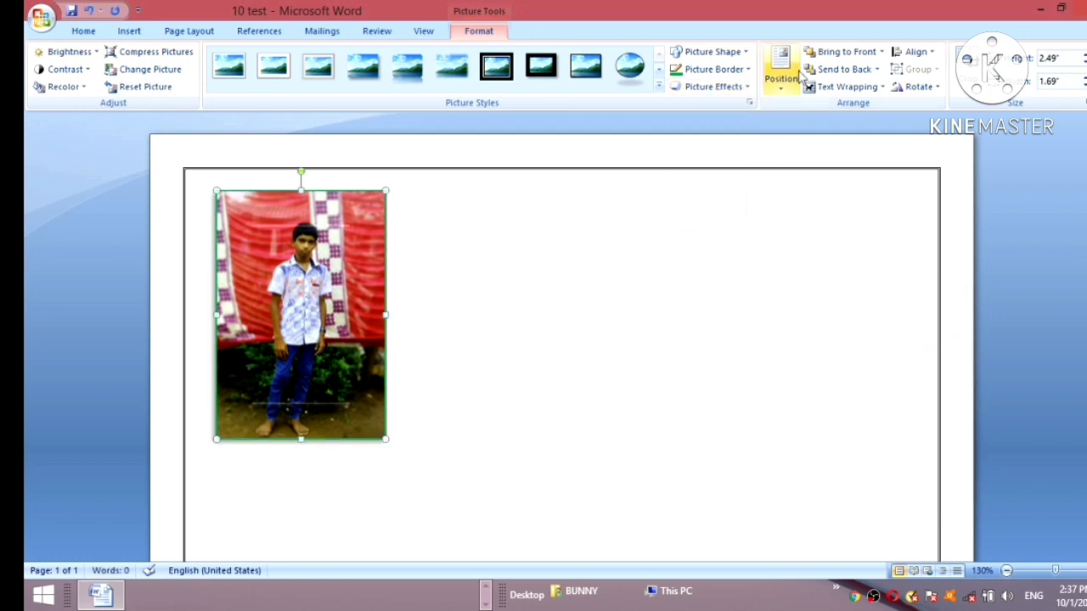
# - Apply the third oblique 3-D rotation variation to the picture
pyautogui.click(737, 88)
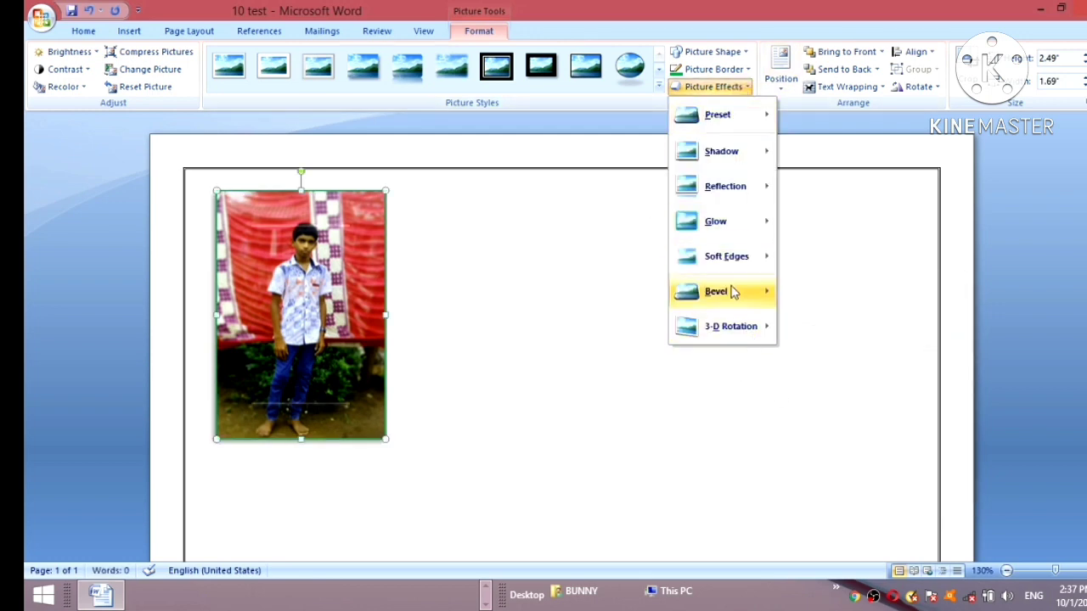
pyautogui.moveTo(732, 331)
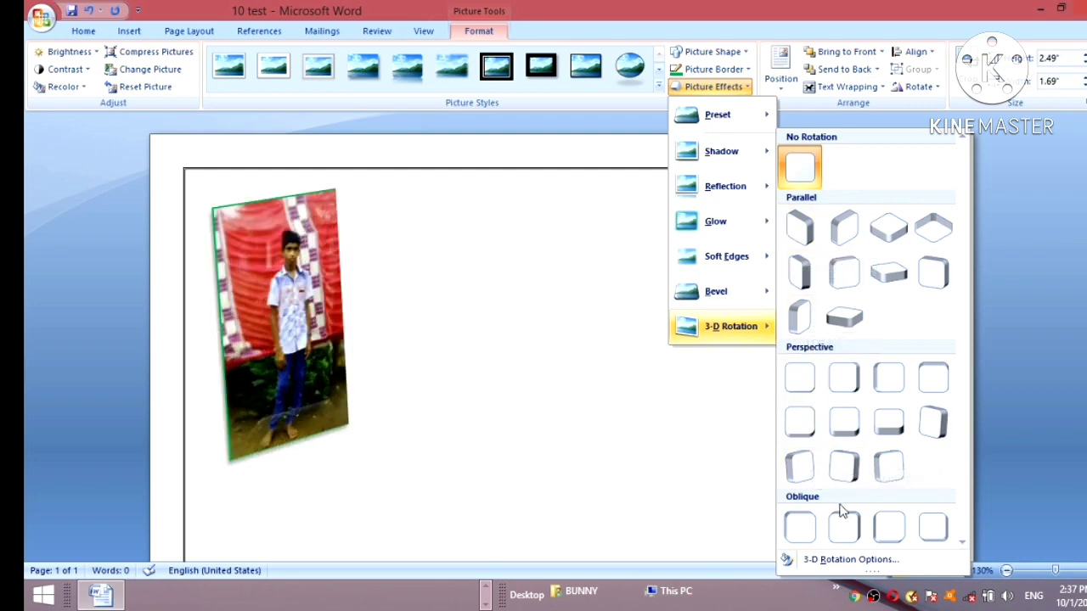
pyautogui.click(902, 527)
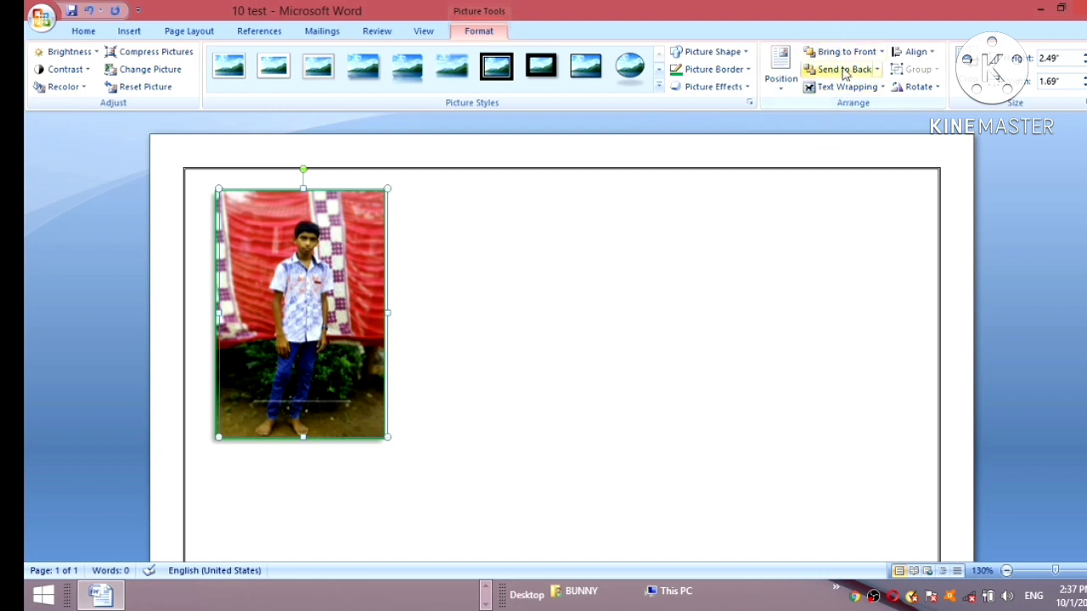
pyautogui.click(443, 281)
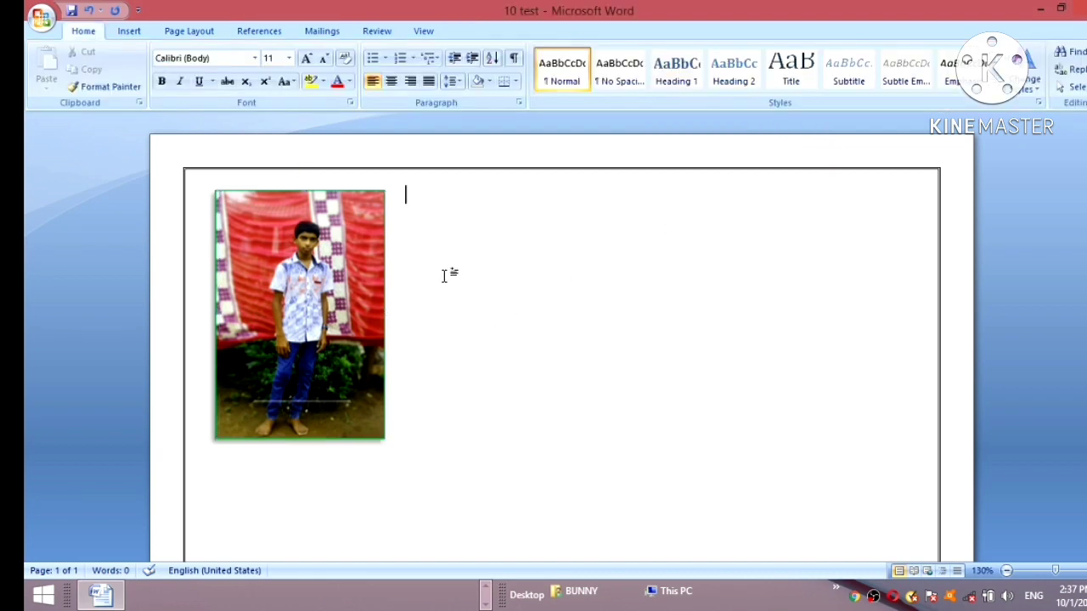
pyautogui.write('mLS')
pyautogui.press('BackSpace')
pyautogui.press('BackSpace')
pyautogui.click(127, 31)
pyautogui.click(93, 30)
# - Crop the picture from its upper edge, just above the boy's head, to a height of about 2.24 inches
pyautogui.click(256, 331)
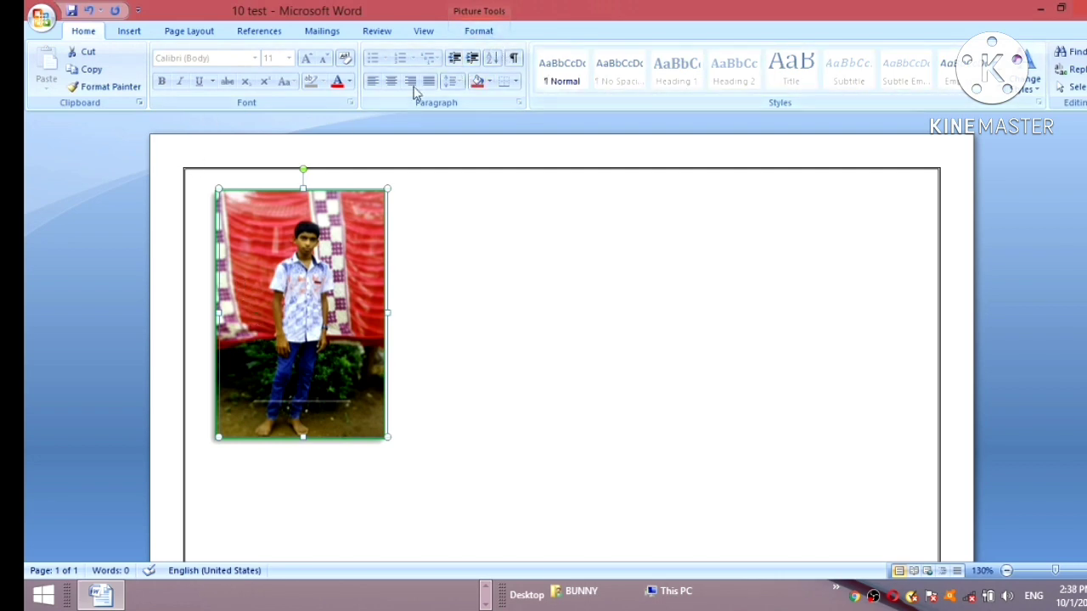
pyautogui.click(479, 32)
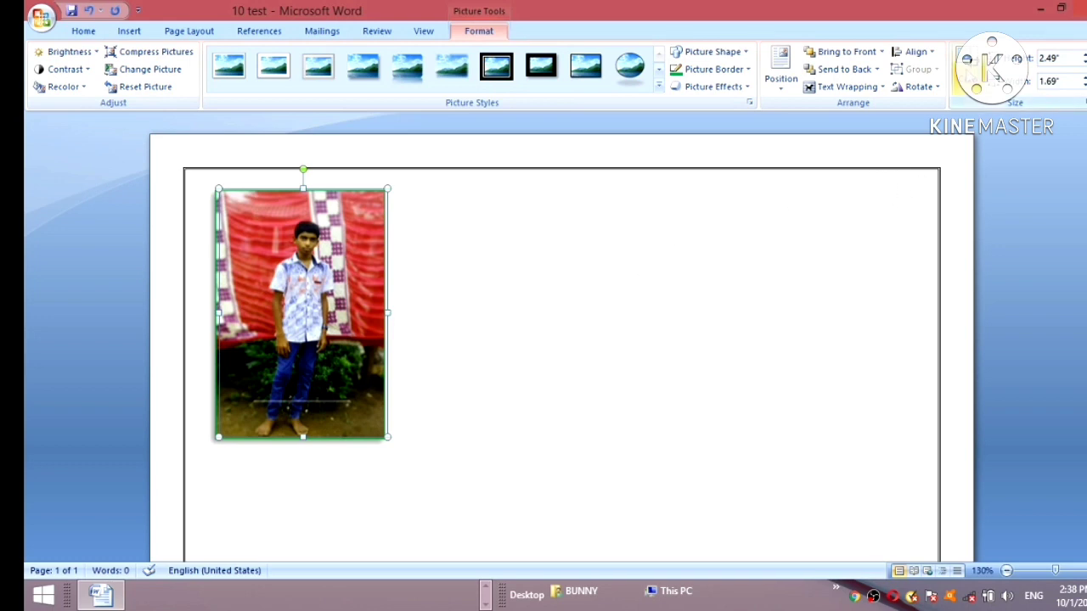
pyautogui.click(976, 69)
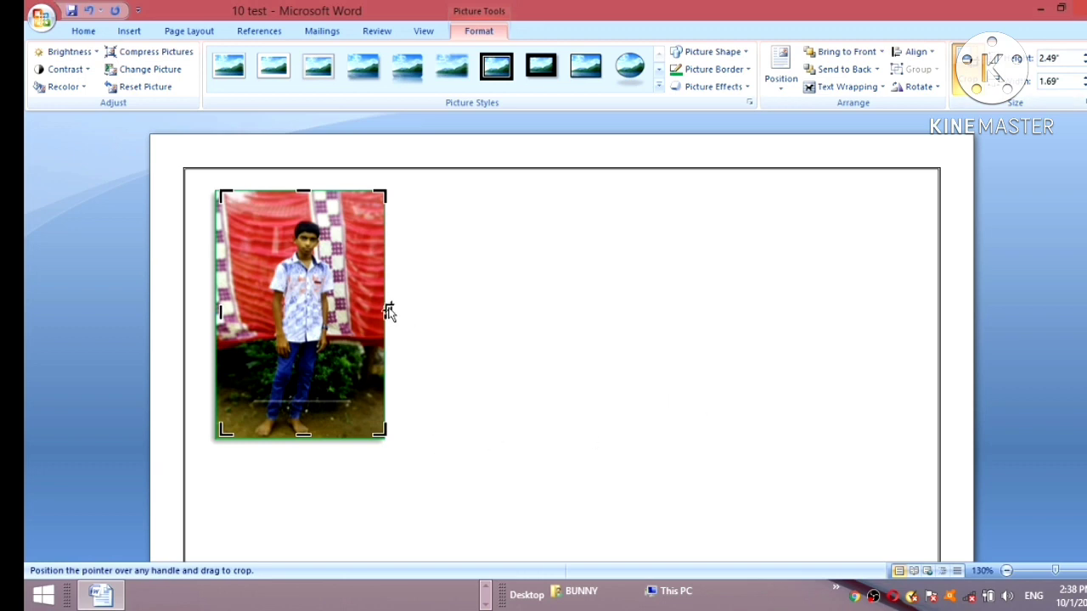
pyautogui.moveTo(386, 313); pyautogui.dragTo(388, 315)
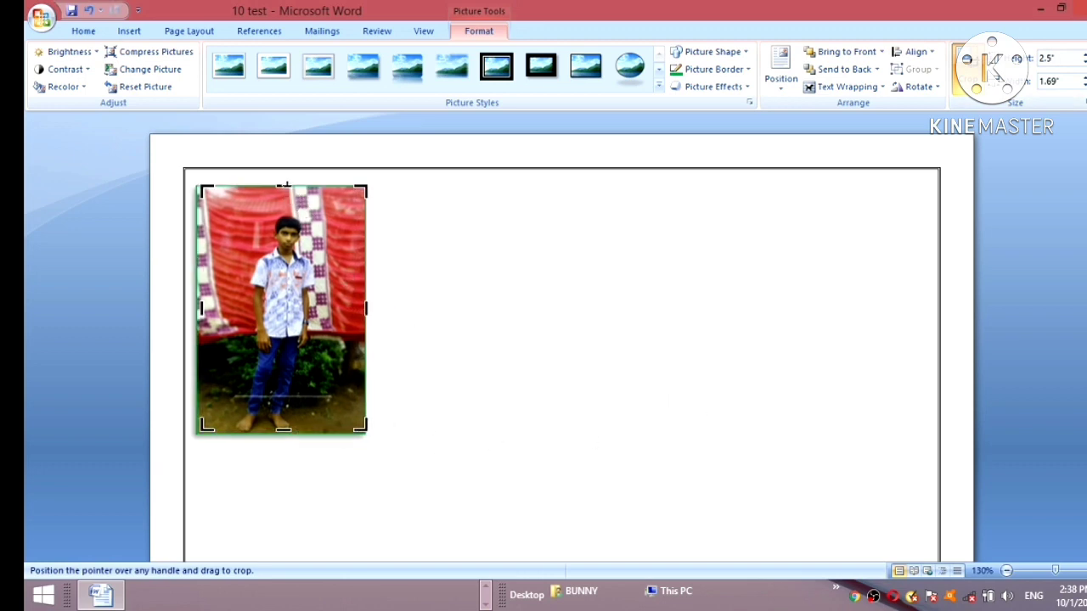
pyautogui.moveTo(282, 182); pyautogui.dragTo(287, 211)
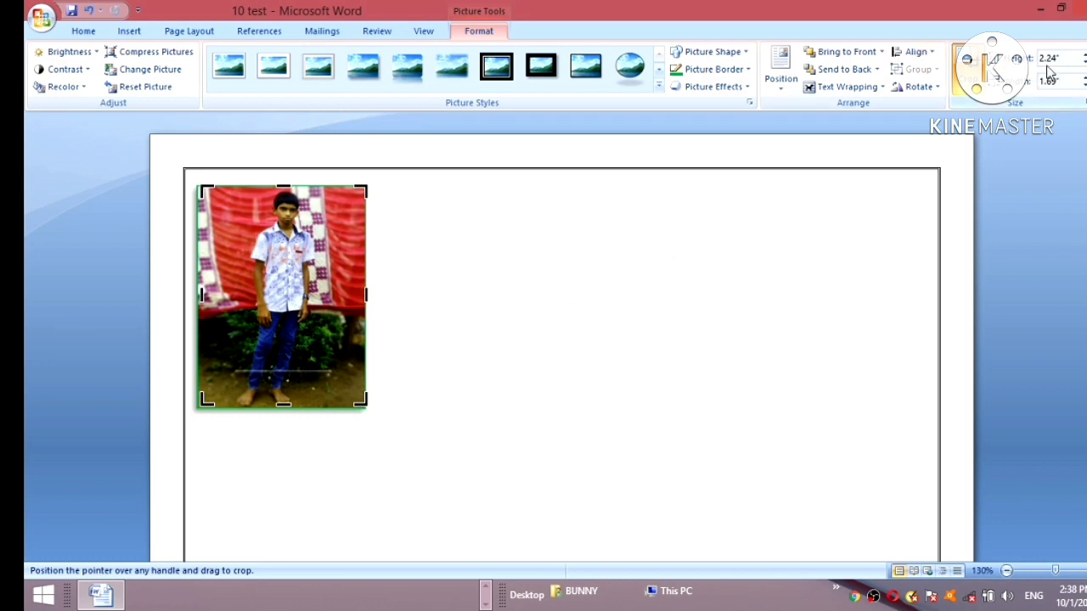
# - Enlarge the picture proportionally to 2.8 inches high and 2.11 inches wide
pyautogui.click(1083, 54)
pyautogui.click(1083, 54)
pyautogui.click(1083, 54)
pyautogui.click(1083, 54)
pyautogui.click(1083, 54)
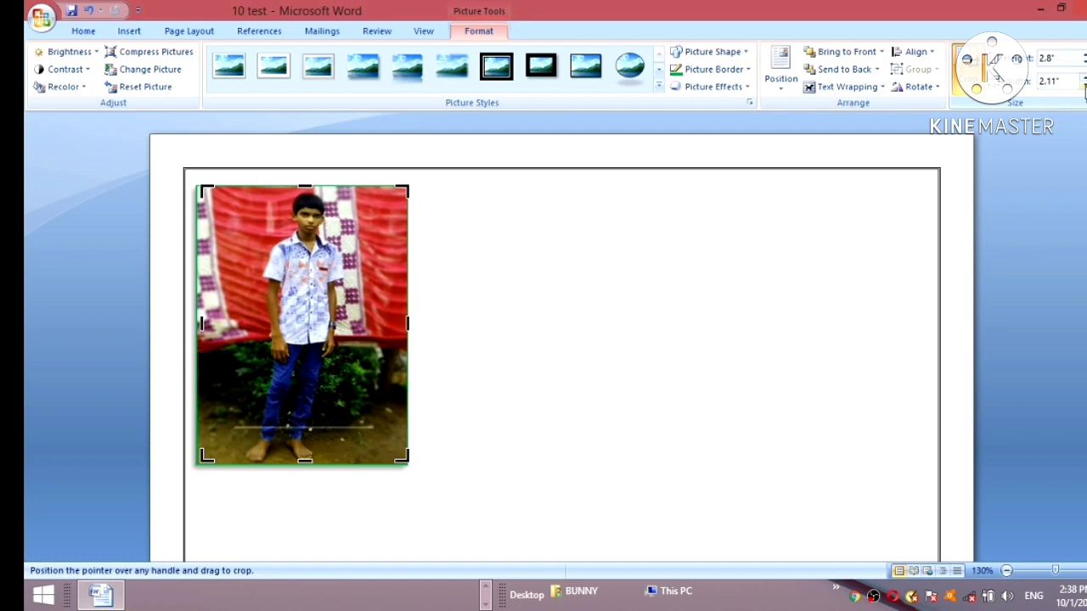
# - Reduce the picture's width to 1.5 inches, keeping its proportions so that the height becomes 2 inches
pyautogui.click(1084, 86)
pyautogui.click(1083, 86)
pyautogui.click(1083, 86)
pyautogui.click(1083, 86)
pyautogui.click(1083, 86)
pyautogui.click(1084, 86)
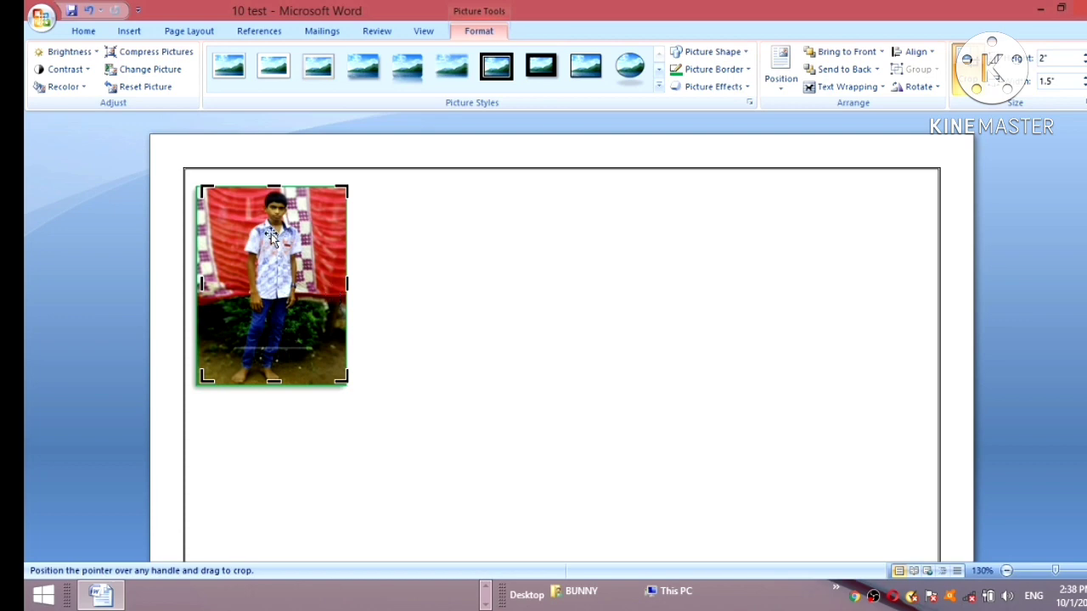
pyautogui.click(81, 51)
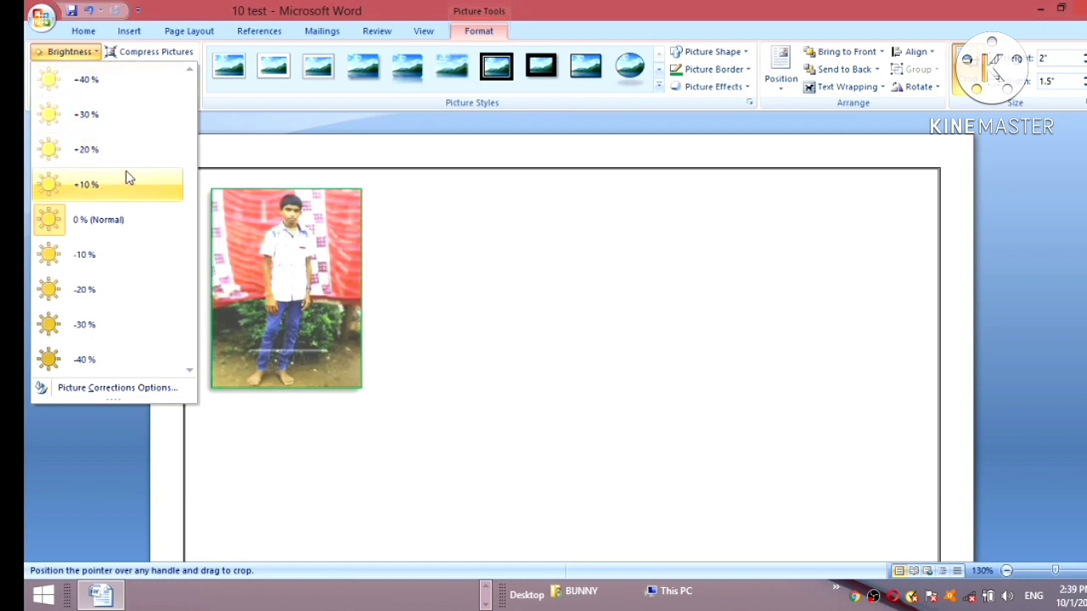
pyautogui.click(291, 275)
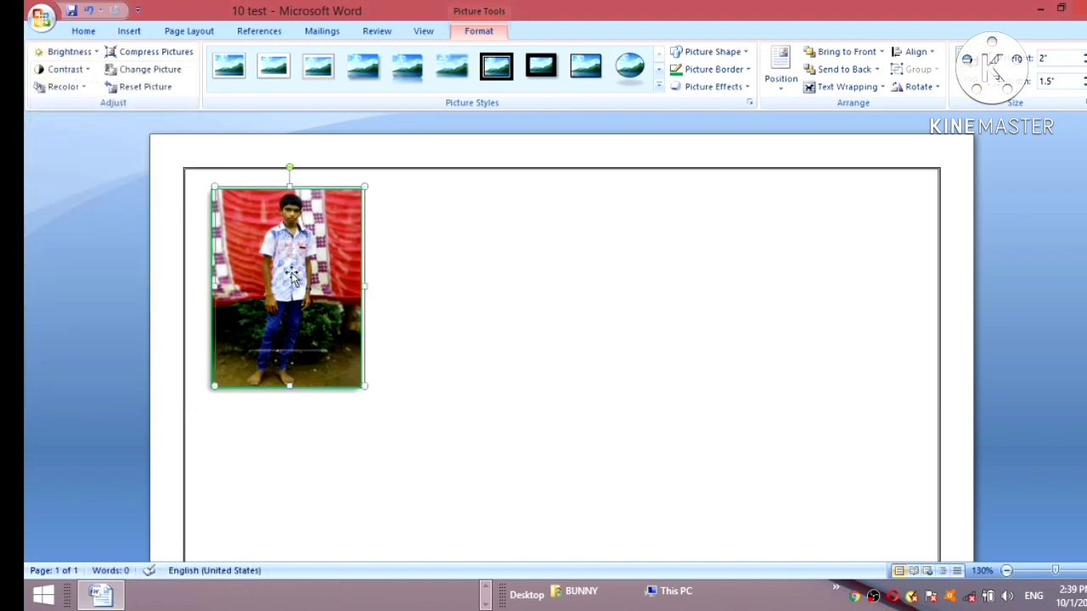
pyautogui.click(750, 322)
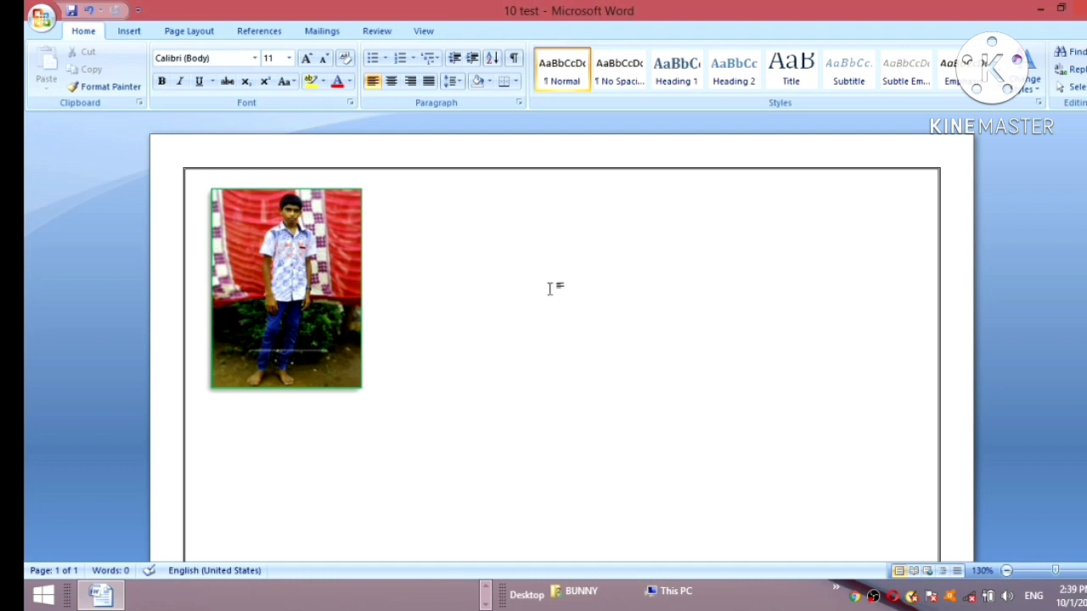
pyautogui.click(333, 260)
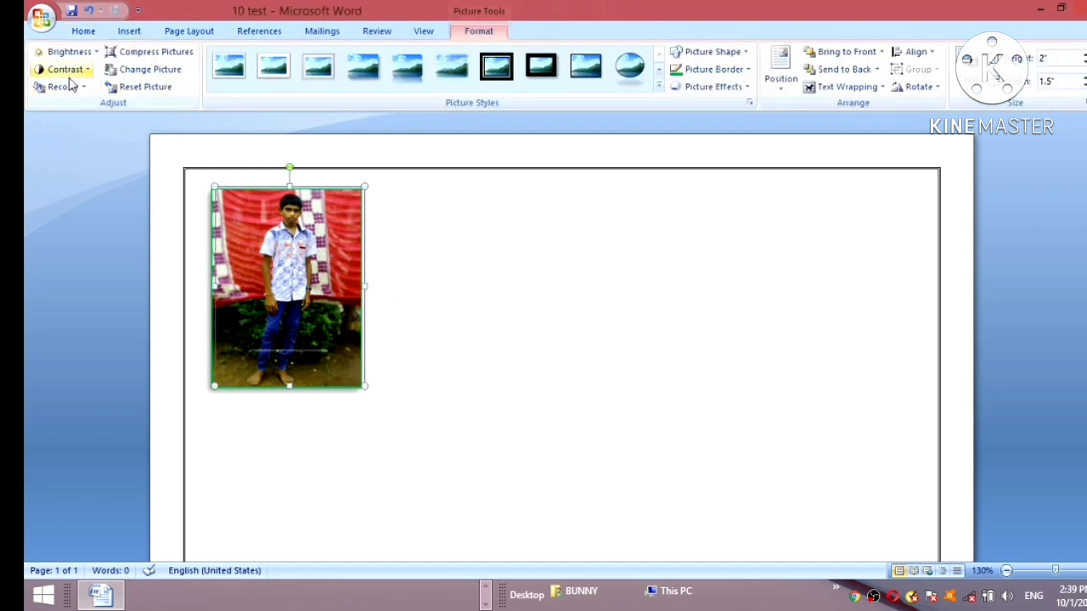
pyautogui.click(74, 88)
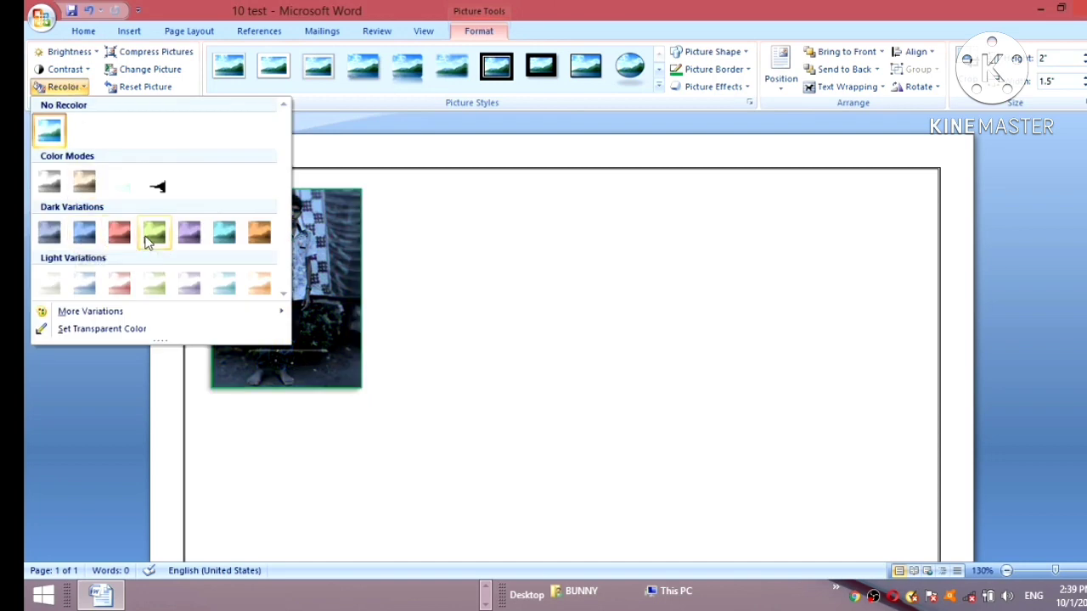
pyautogui.click(308, 265)
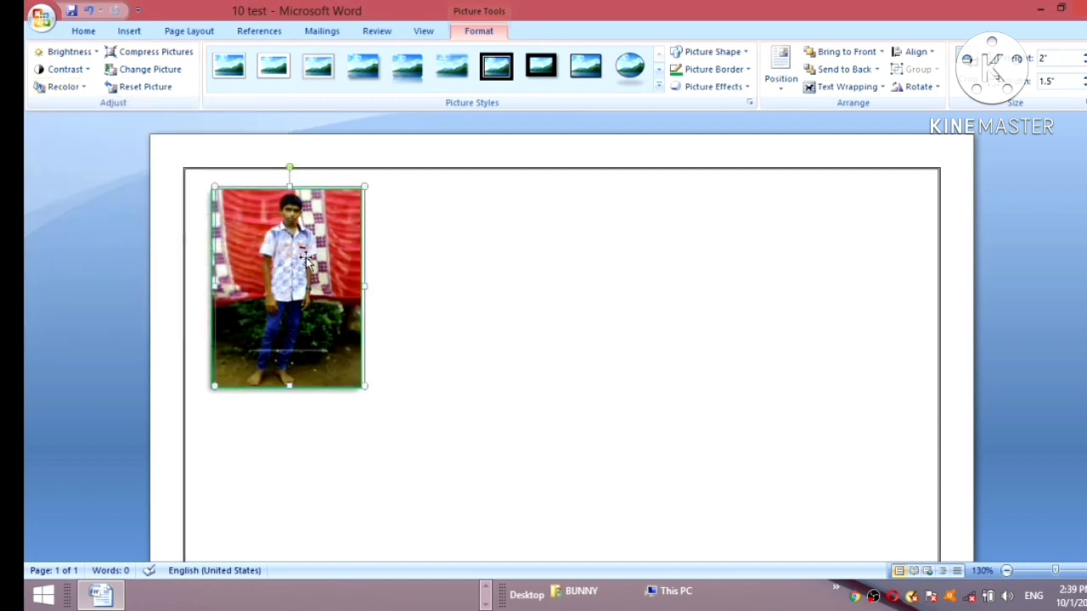
# - Position the picture at the page's top right with text wrapping and recolor it with the first dark variation
pyautogui.click(781, 81)
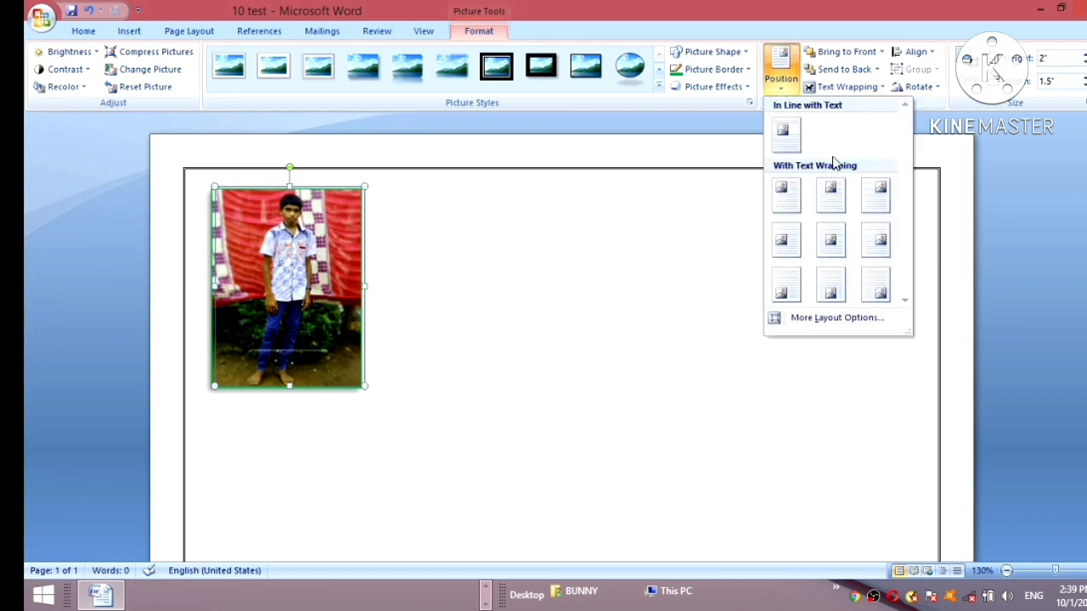
pyautogui.click(872, 202)
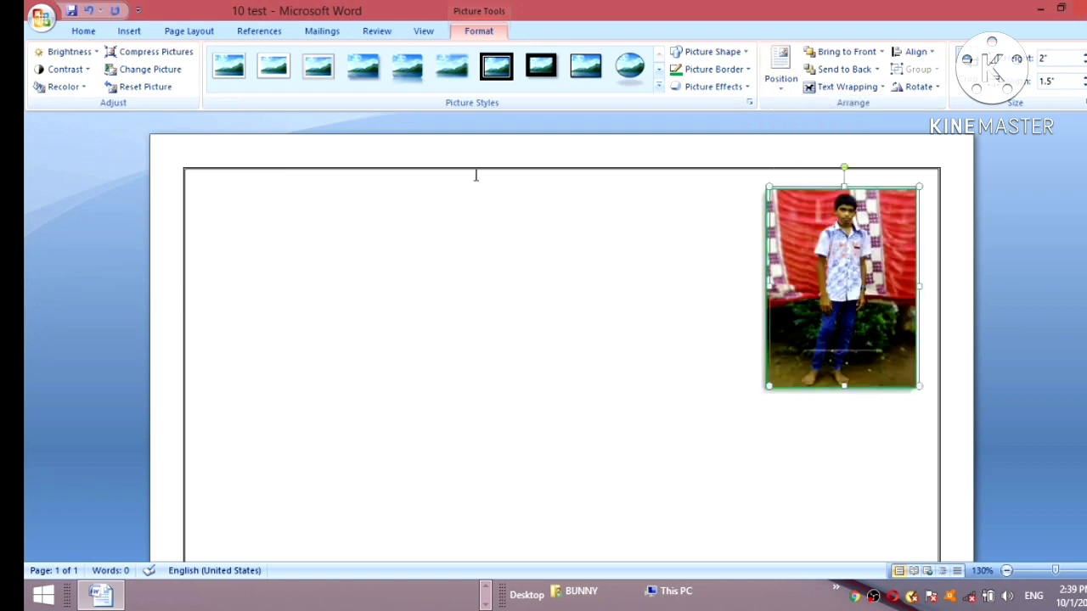
pyautogui.click(40, 69)
pyautogui.press('Escape')
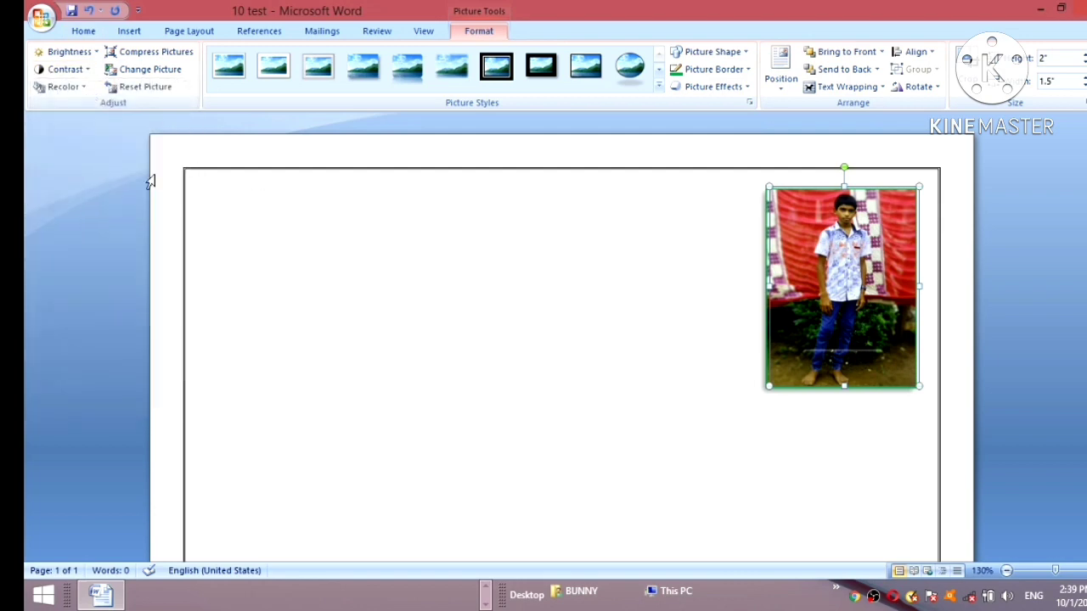
pyautogui.click(57, 86)
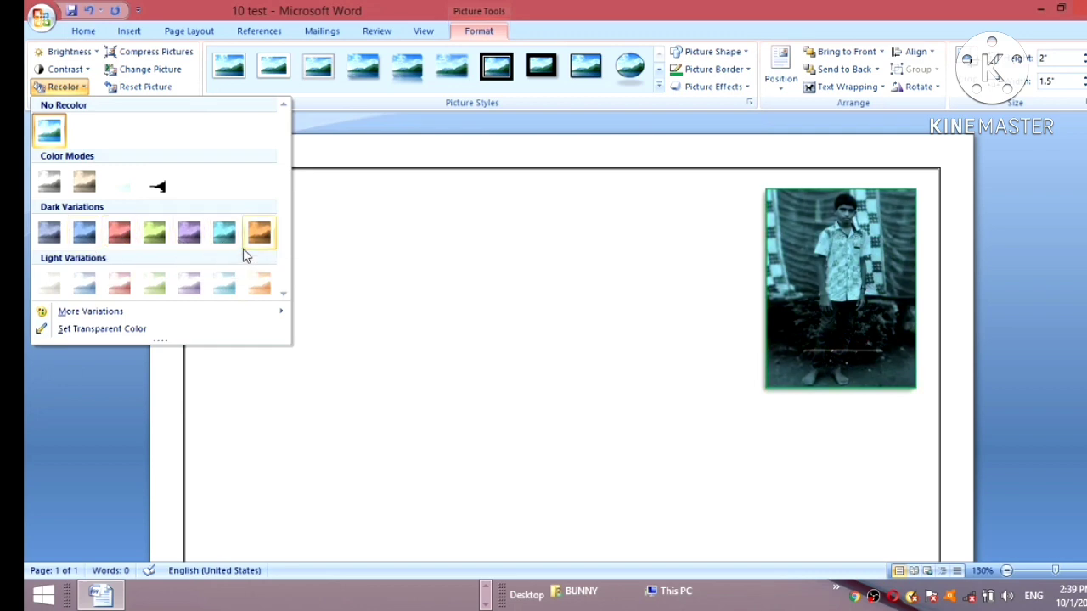
pyautogui.click(48, 232)
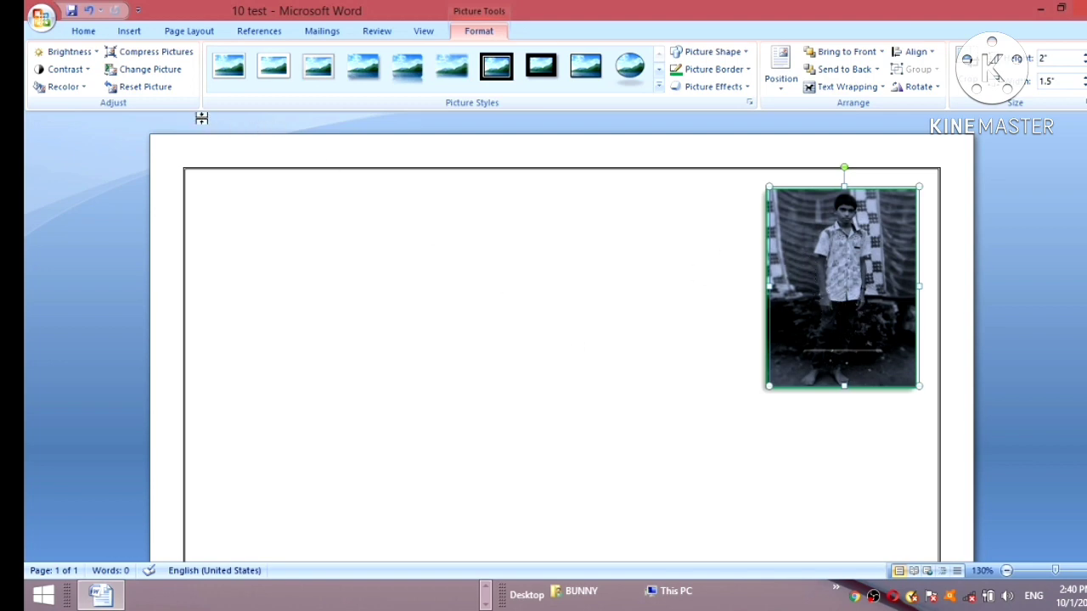
# - Compress the document's picture and stretch it outward from its left edge to about 2.93 inches wide
pyautogui.click(175, 54)
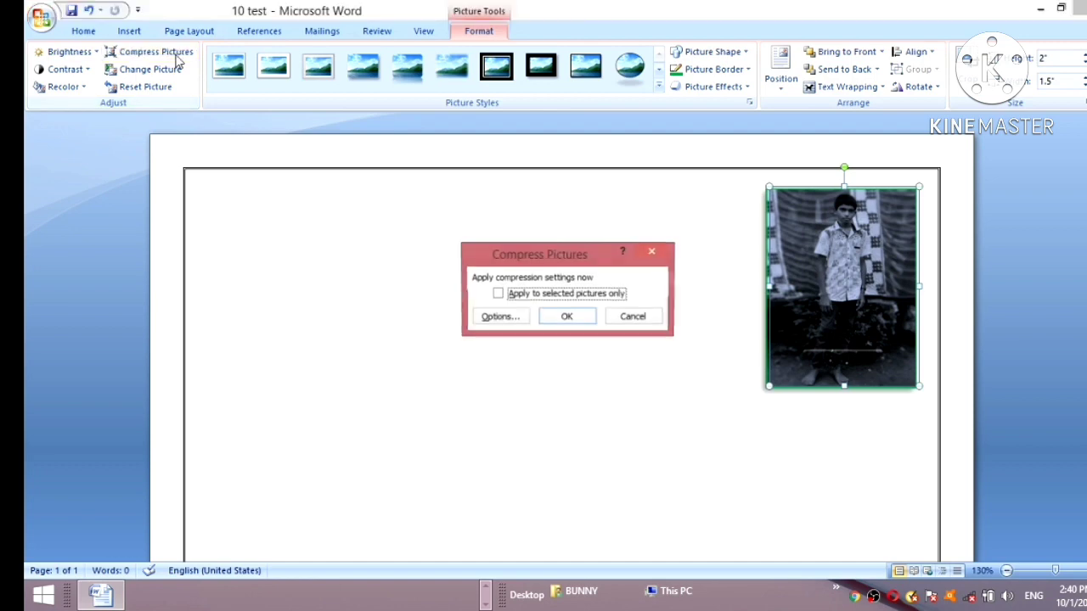
pyautogui.click(498, 294)
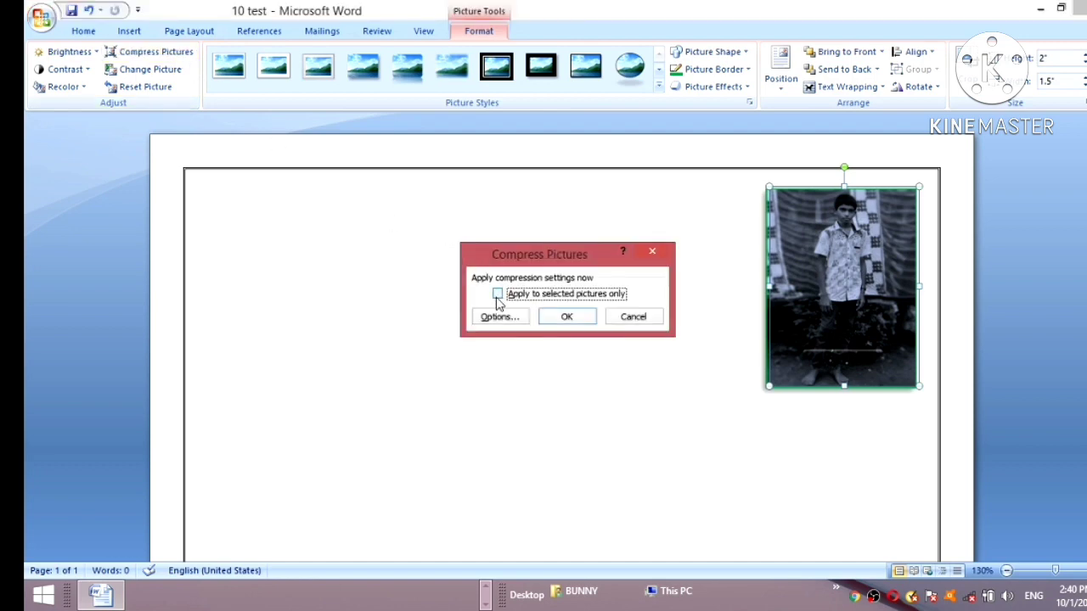
pyautogui.click(567, 317)
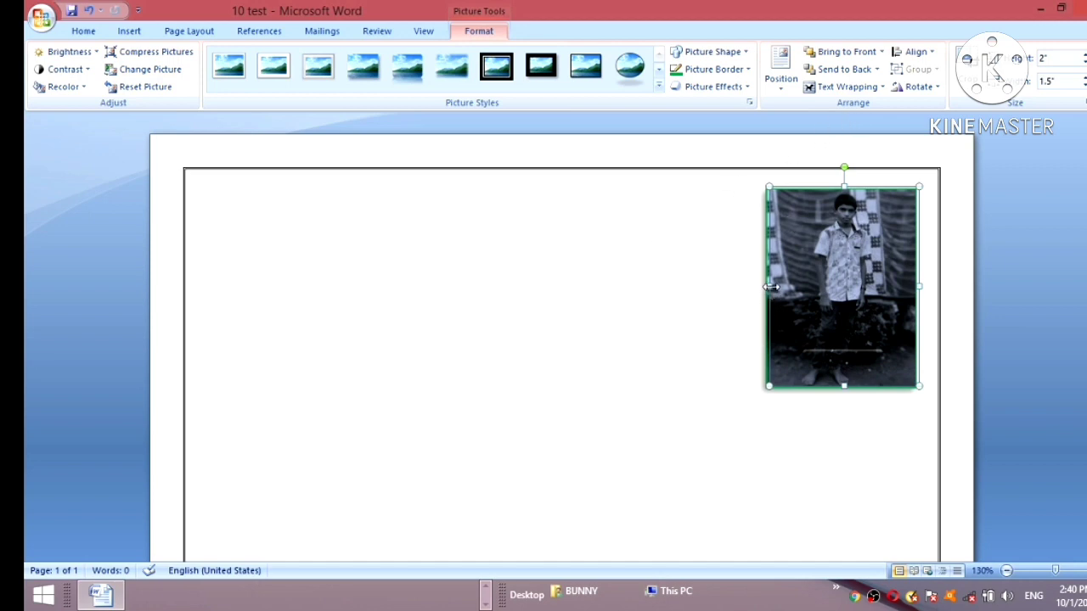
pyautogui.moveTo(769, 287); pyautogui.dragTo(609, 263)
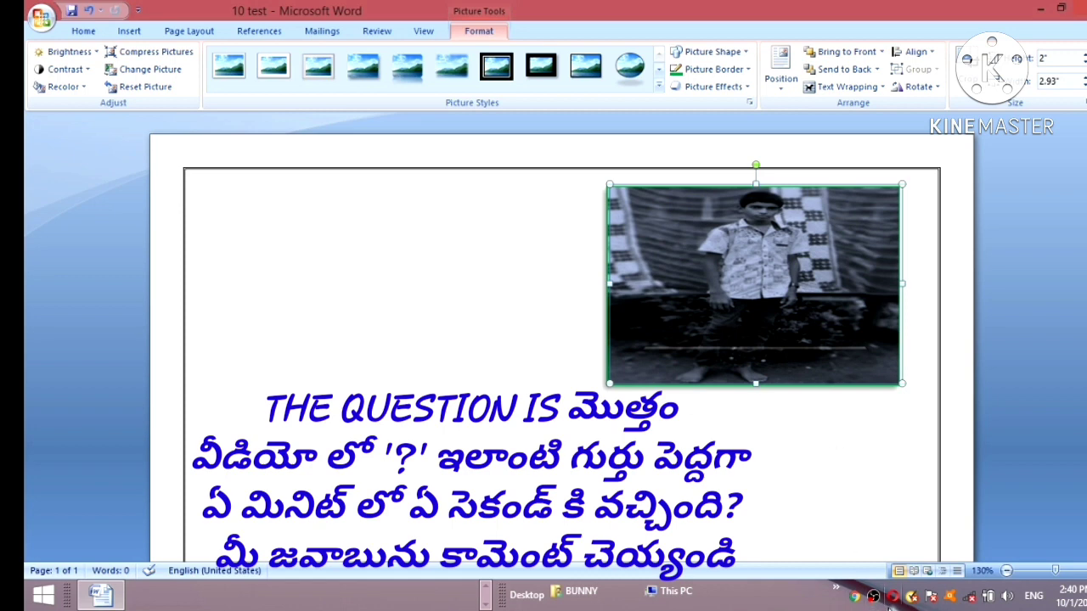
pyautogui.click(873, 598)
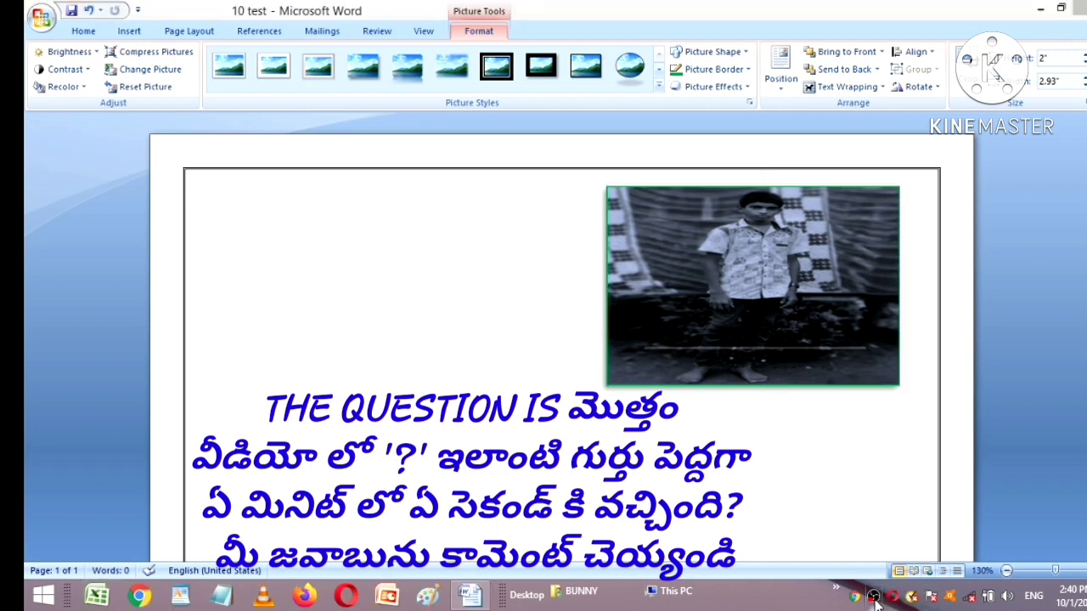
pyautogui.click(875, 597)
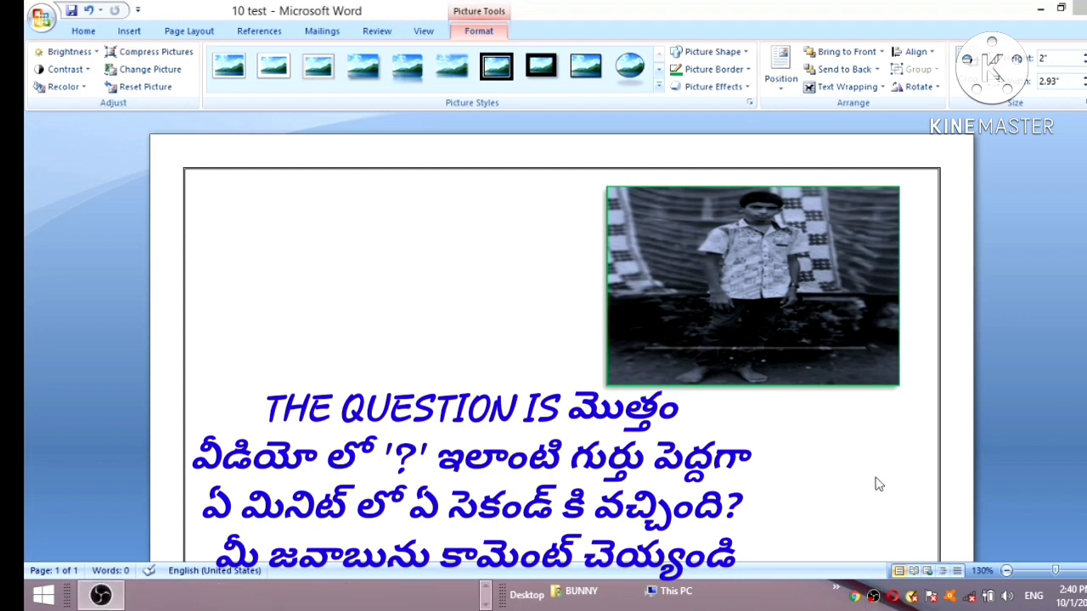
pyautogui.click(874, 597)
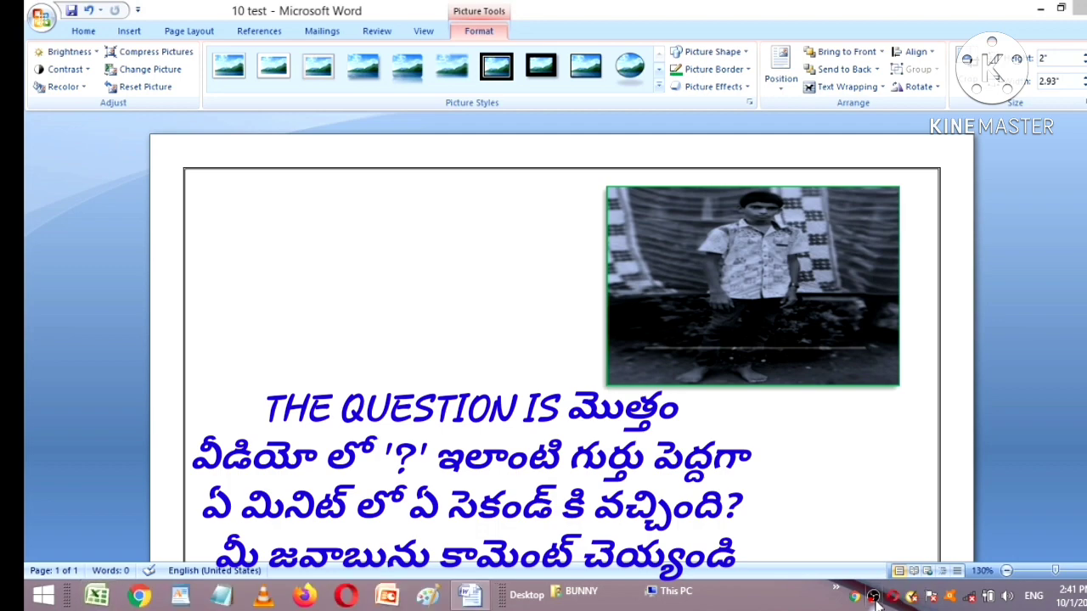